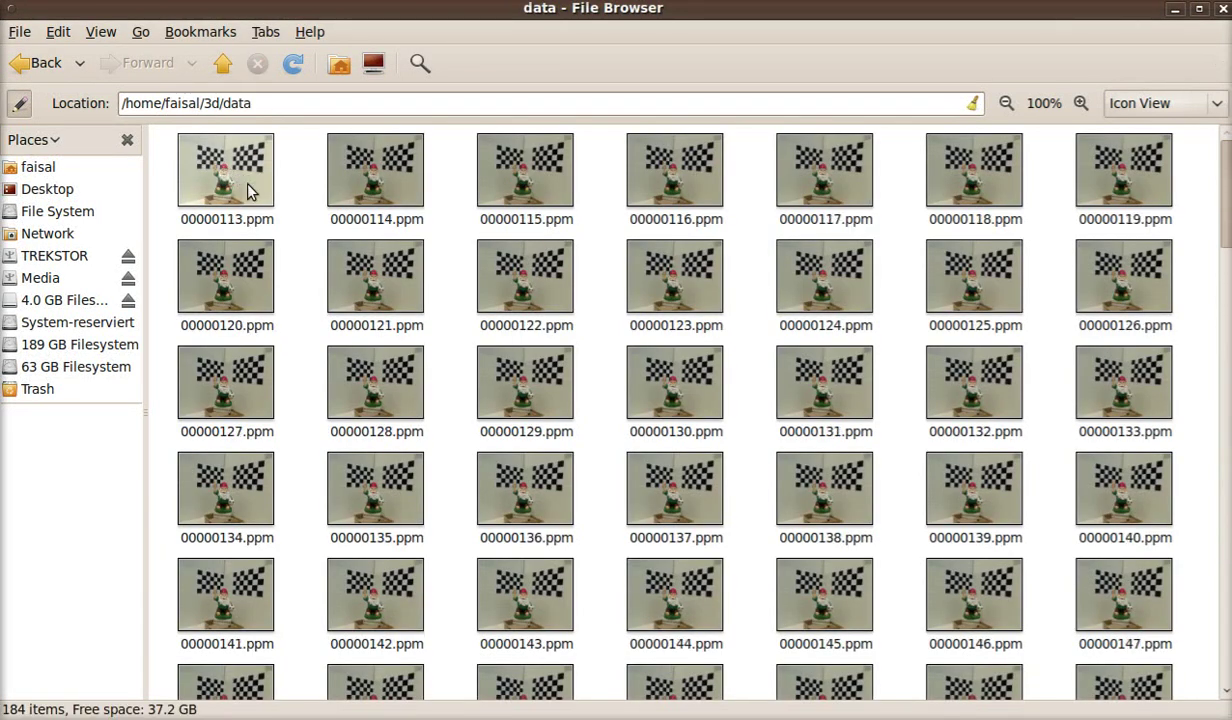
Open 00000129.ppm and step through the scan photos up to 00000215.ppm.
click(519, 408)
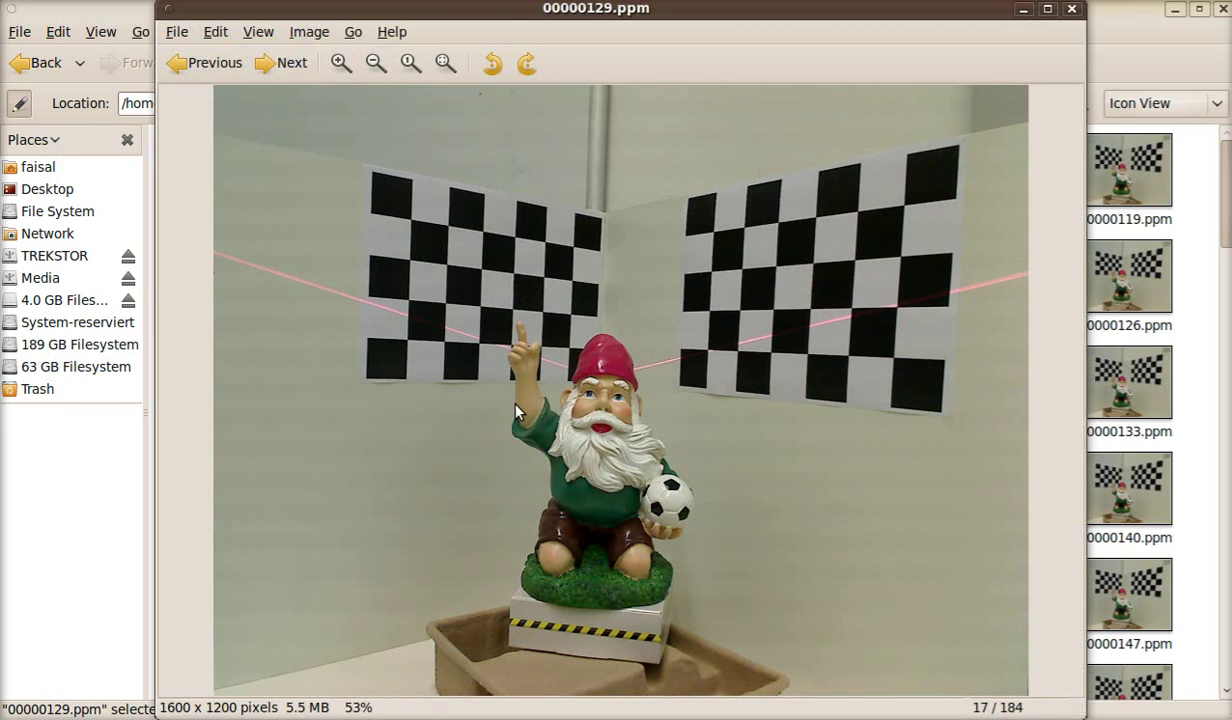
click(299, 60)
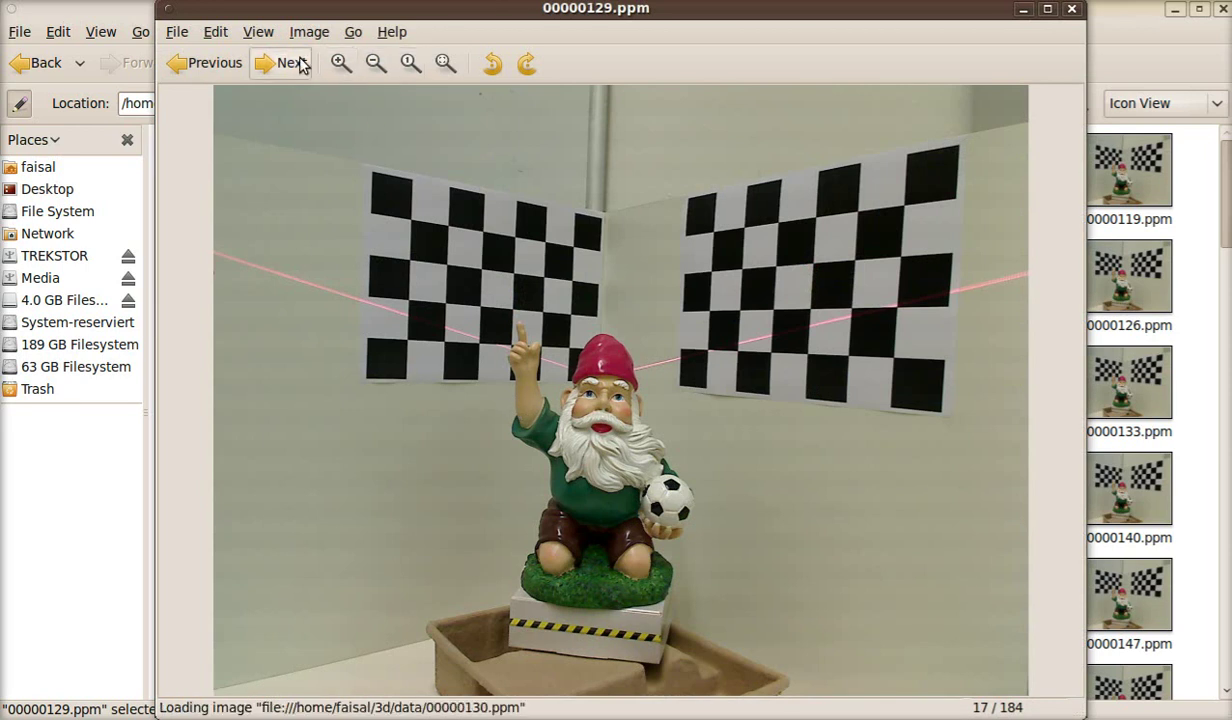
click(299, 62)
click(299, 62)
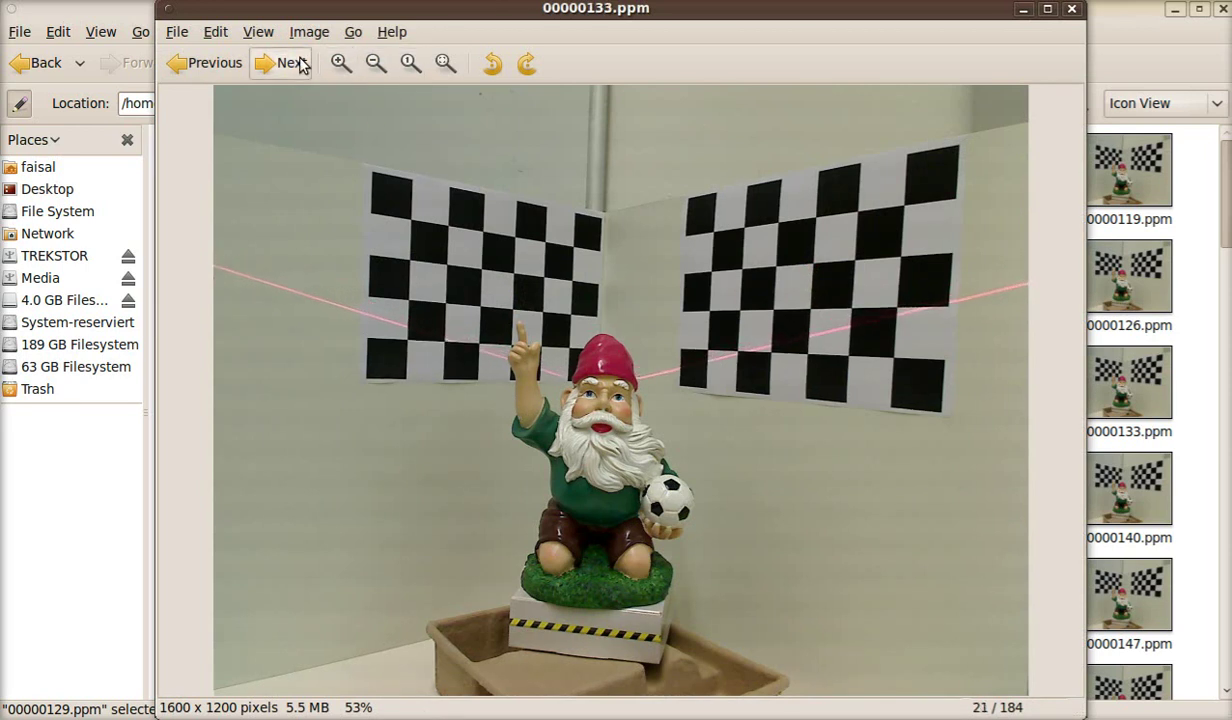
click(299, 62)
click(299, 62)
click(299, 62)
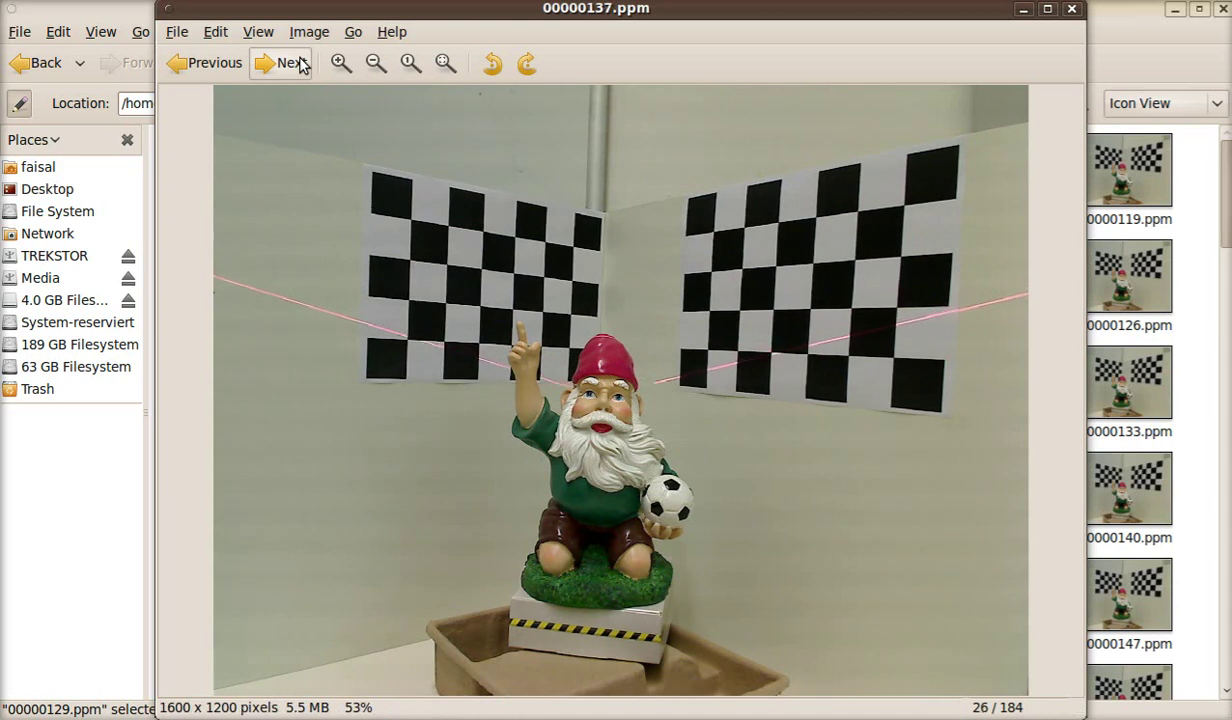
click(299, 62)
click(299, 62)
click(299, 62)
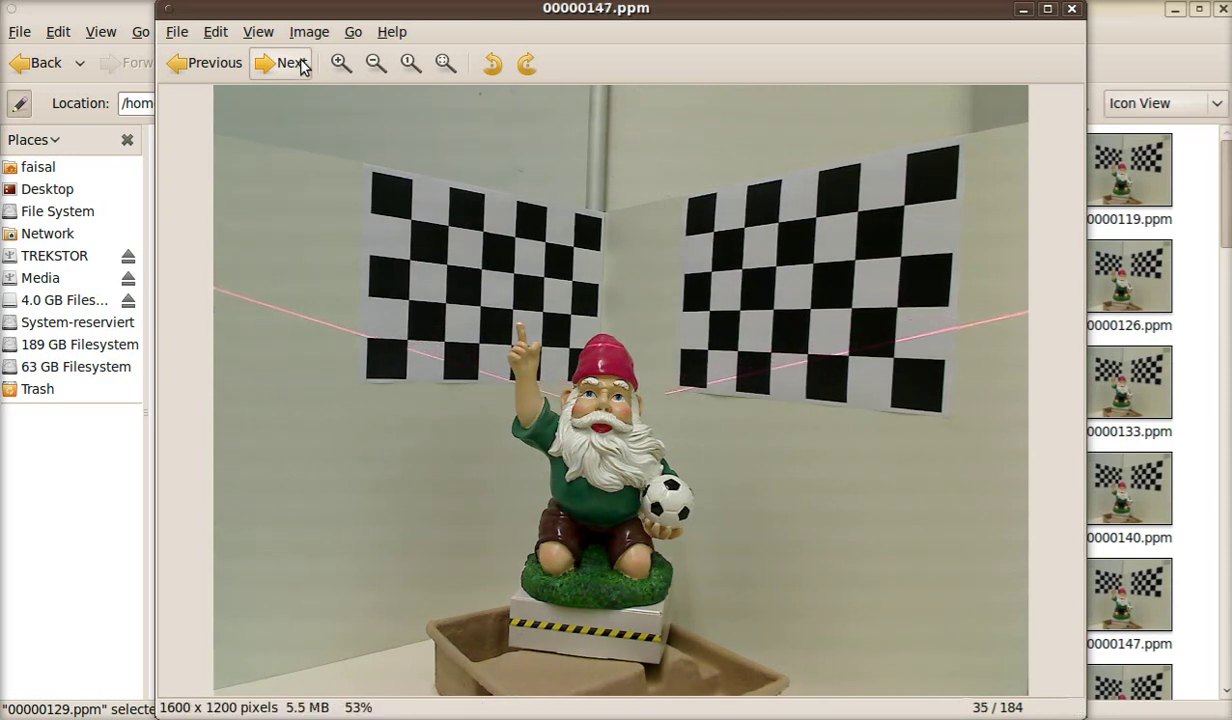
click(299, 62)
click(299, 62)
click(299, 62)
click(299, 62)
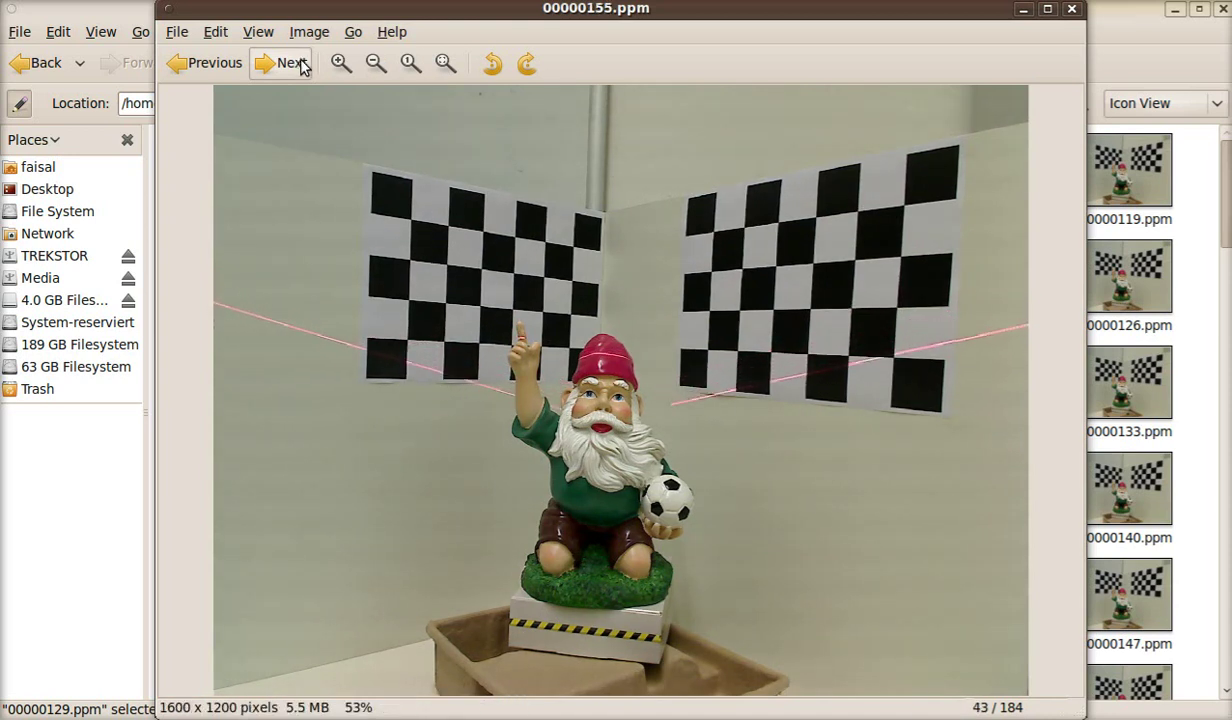
click(299, 62)
click(299, 62)
click(299, 62)
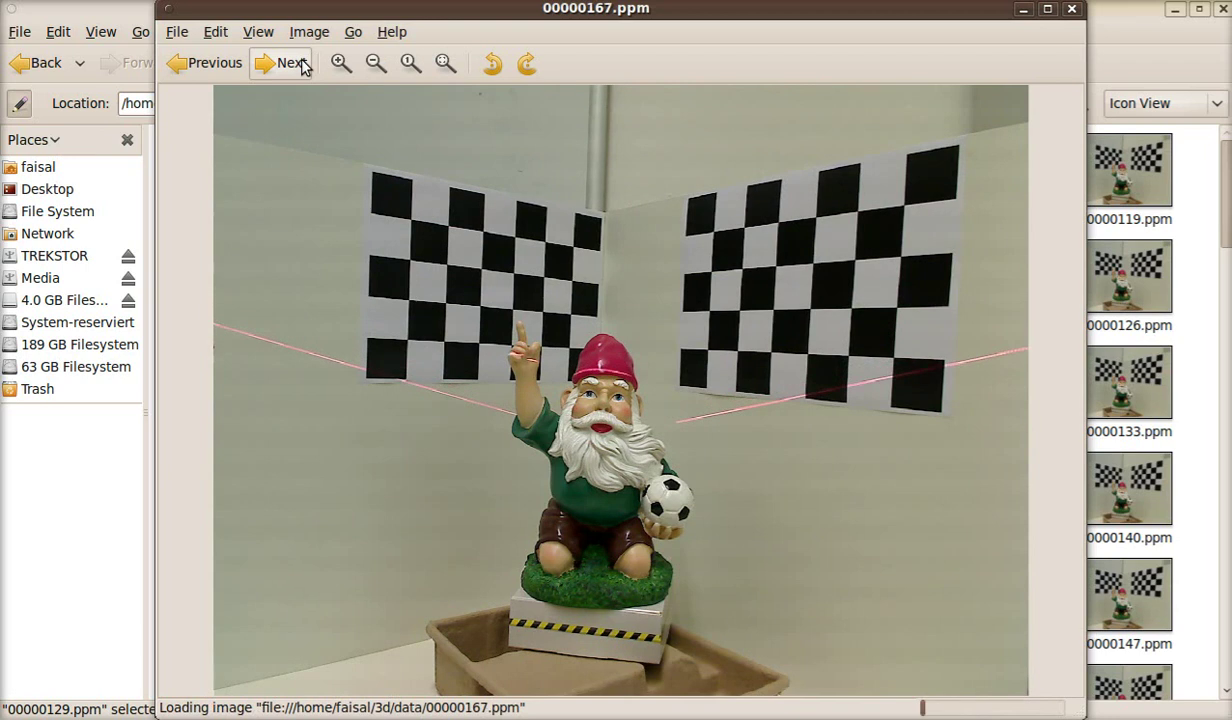
click(302, 63)
click(302, 63)
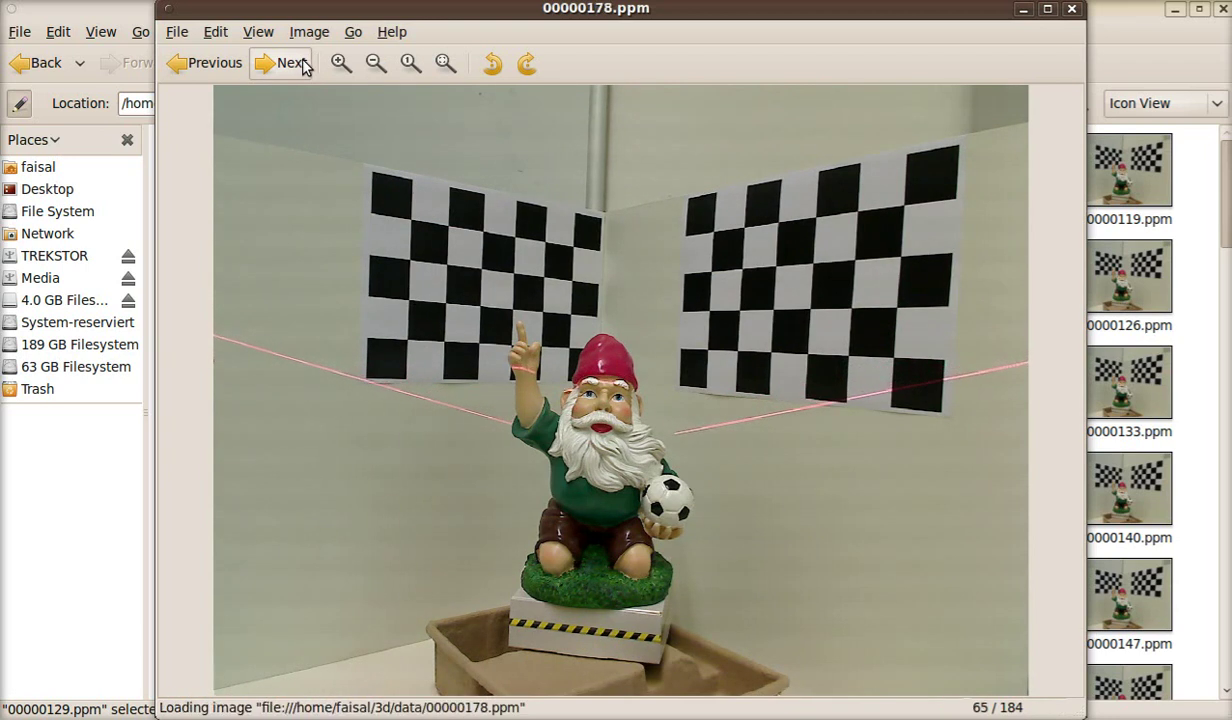
click(302, 63)
click(302, 63)
click(302, 63)
click(302, 63)
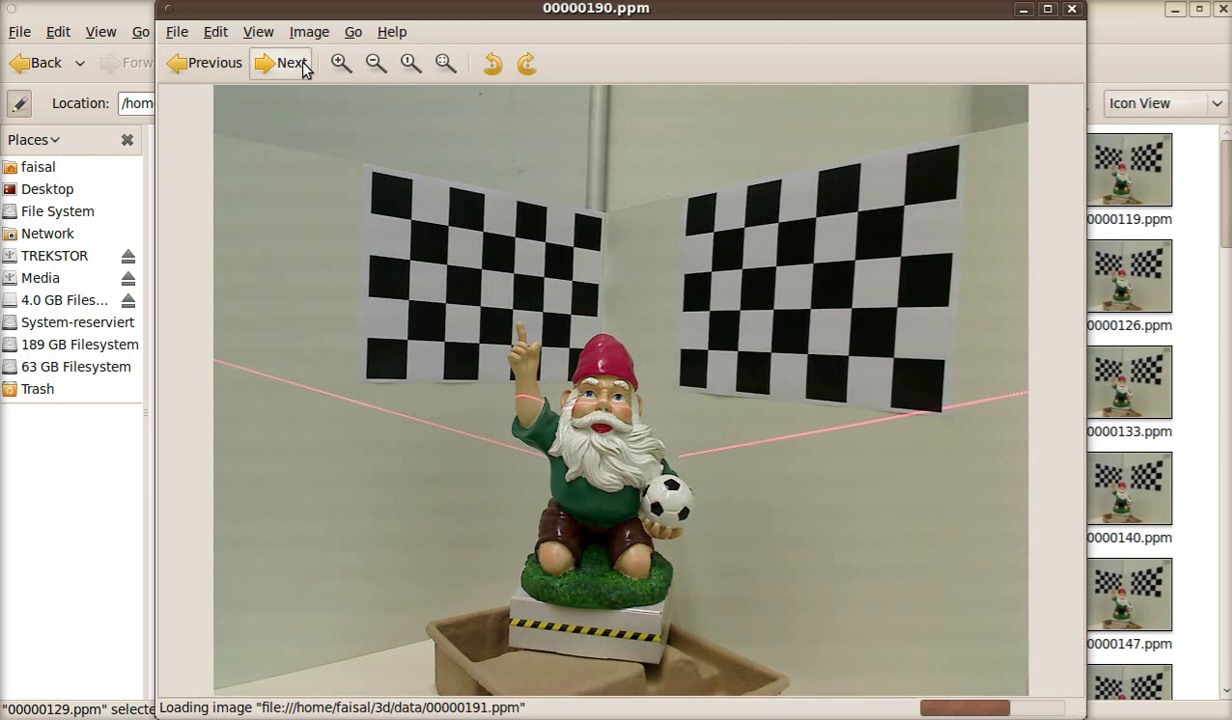
click(299, 63)
click(299, 63)
click(299, 63)
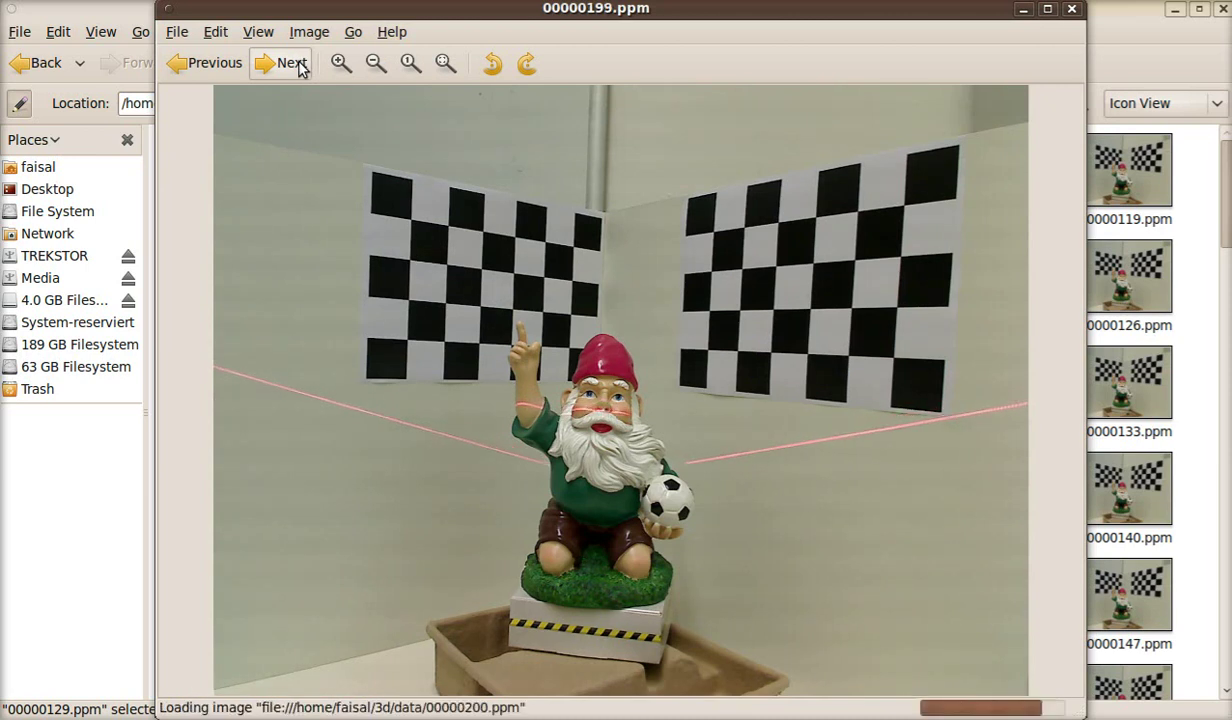
click(300, 66)
click(300, 66)
click(300, 66)
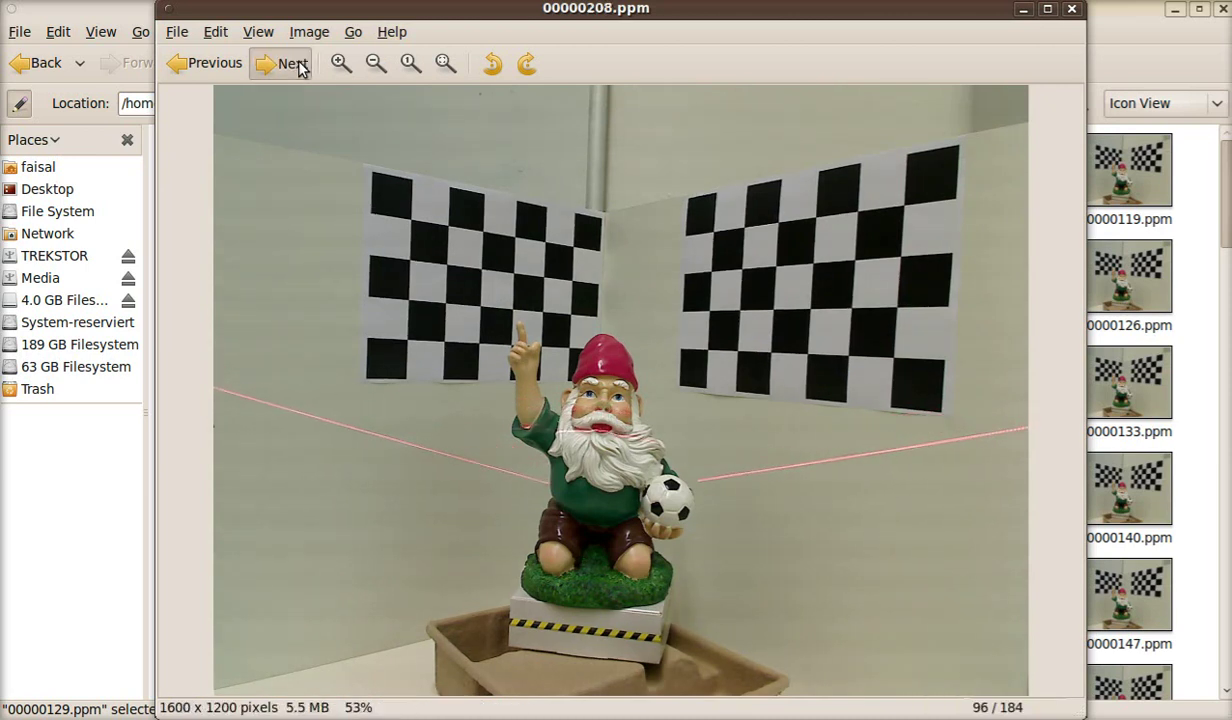
click(300, 66)
click(300, 66)
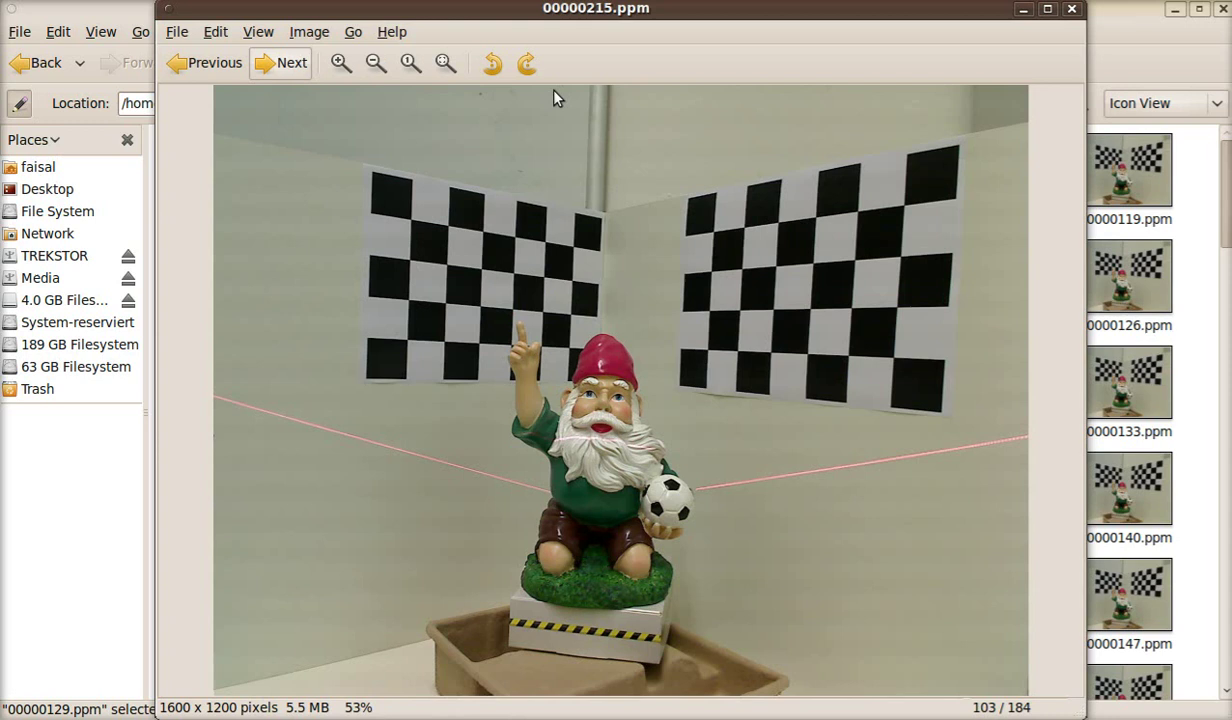
Delete the old scan000.3d and the scan program from the MVLABCODE folder.
click(1071, 10)
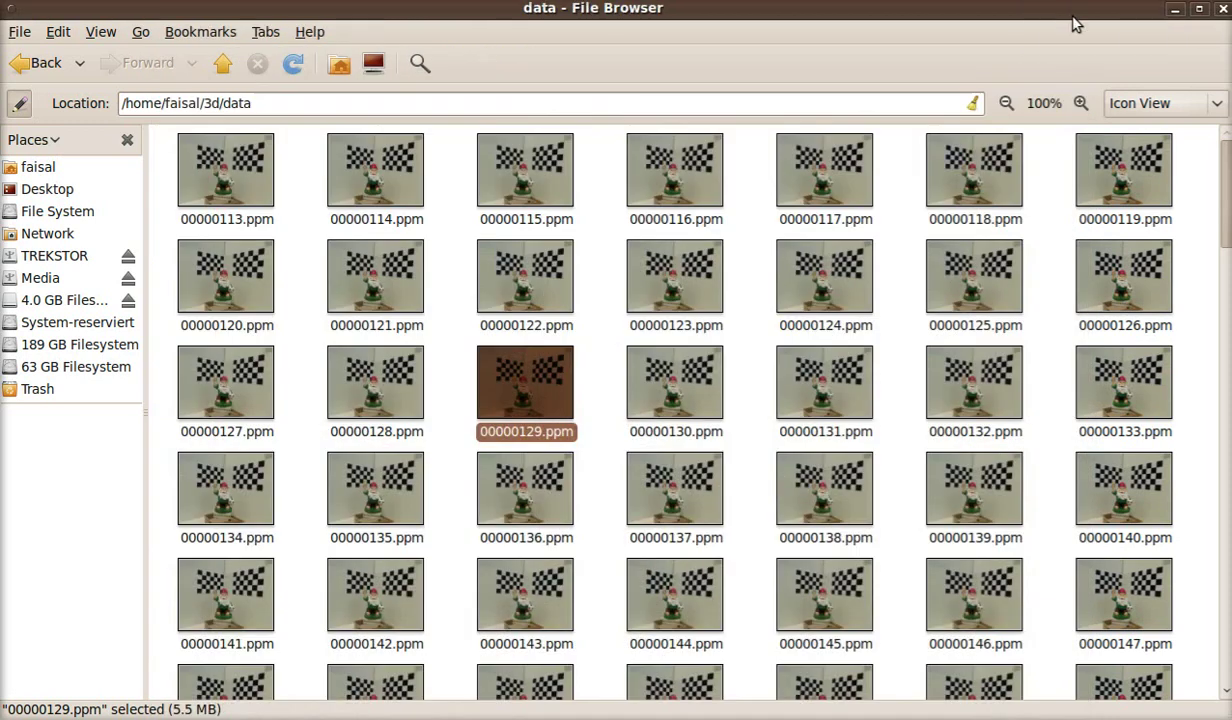
click(222, 65)
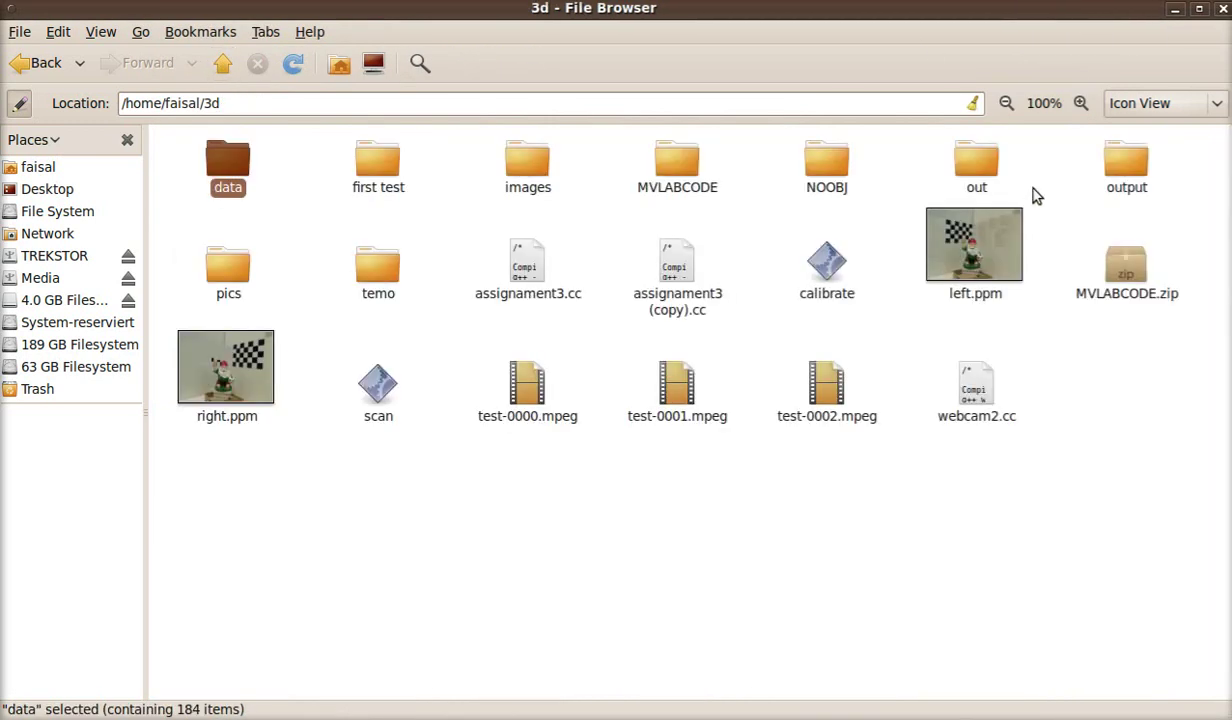
double_click(680, 165)
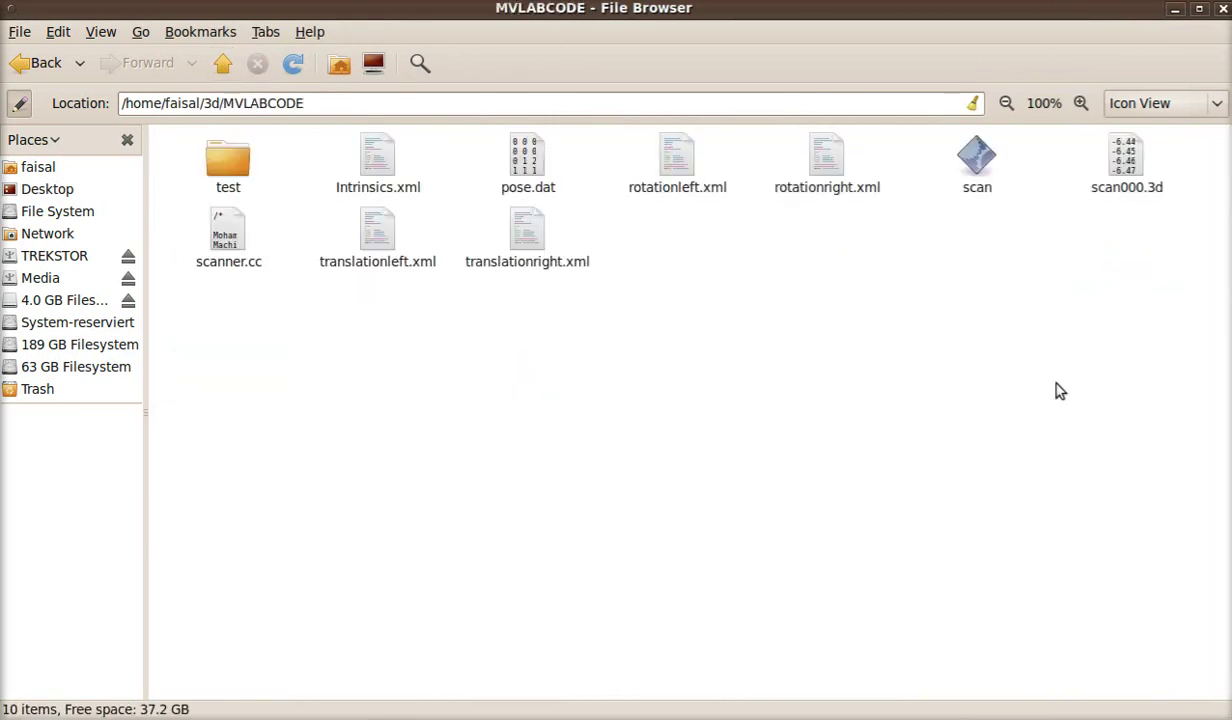
click(1104, 183)
key(Delete)
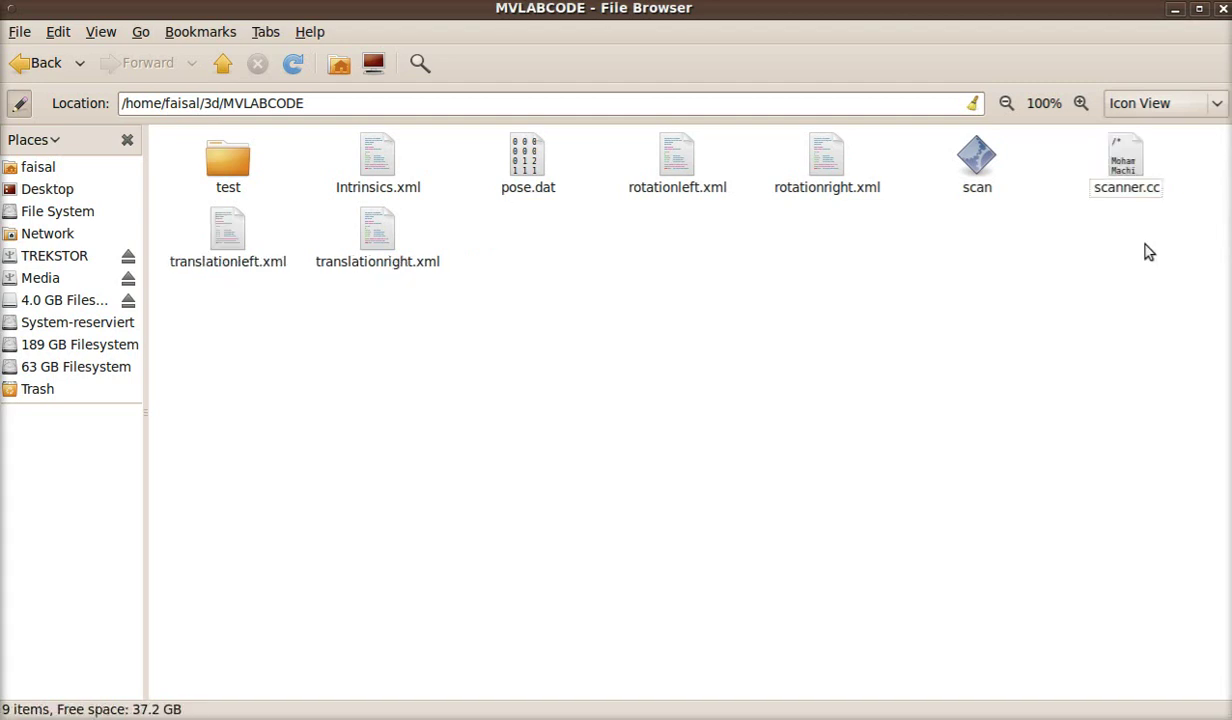
click(975, 158)
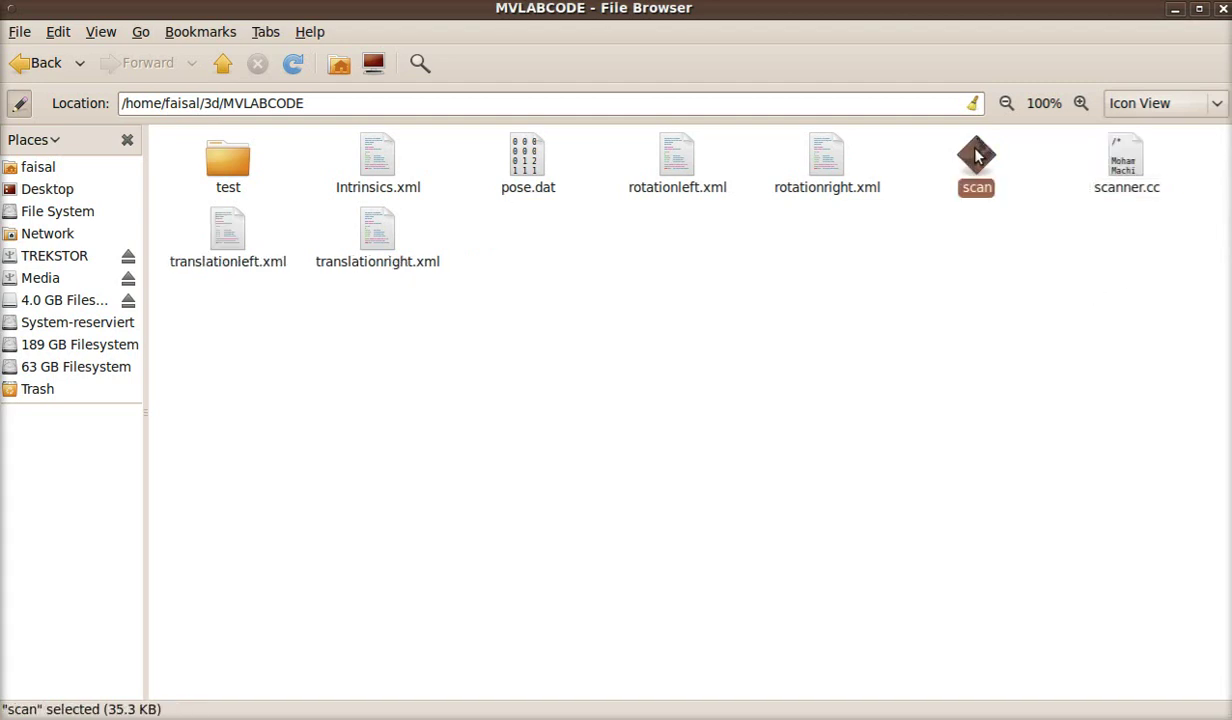
key(Delete)
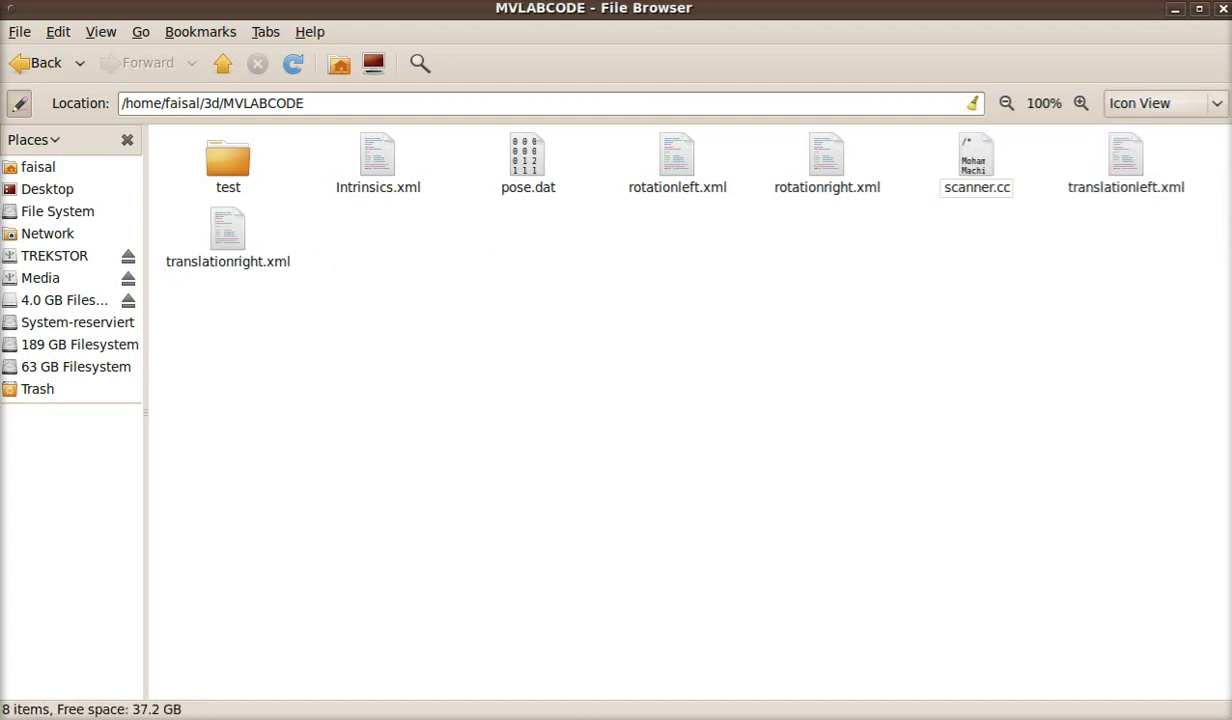
Clear the terminal, rebuild scan with g++, and rerun ./scan 133 295 305 ../data.
key(alt+Tab)
text(cl)
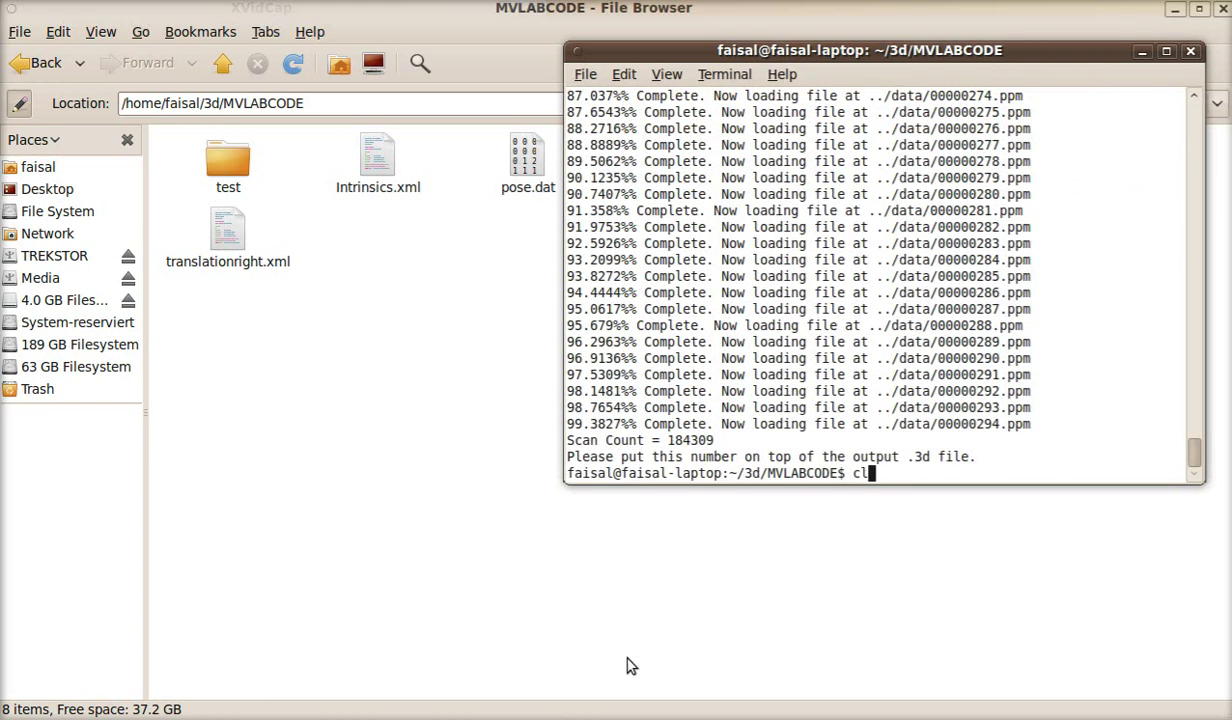
text(ear)
key(Return)
text(clear)
key(Up)
key(Up)
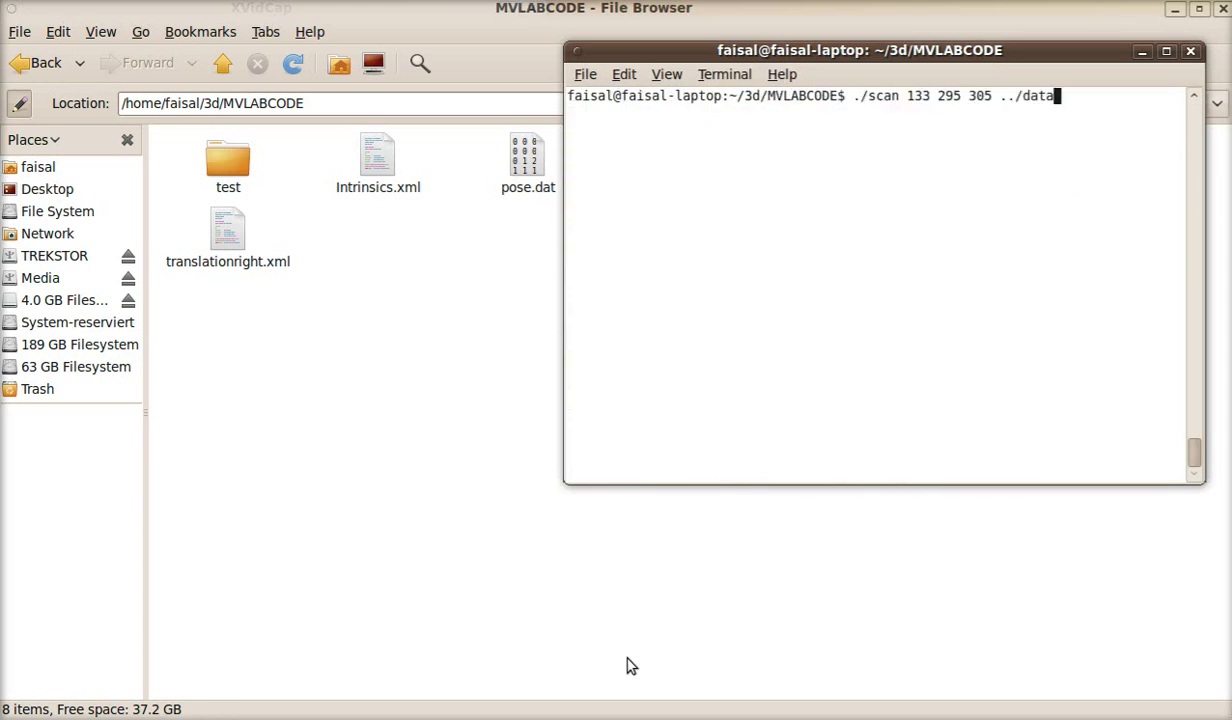
key(Up)
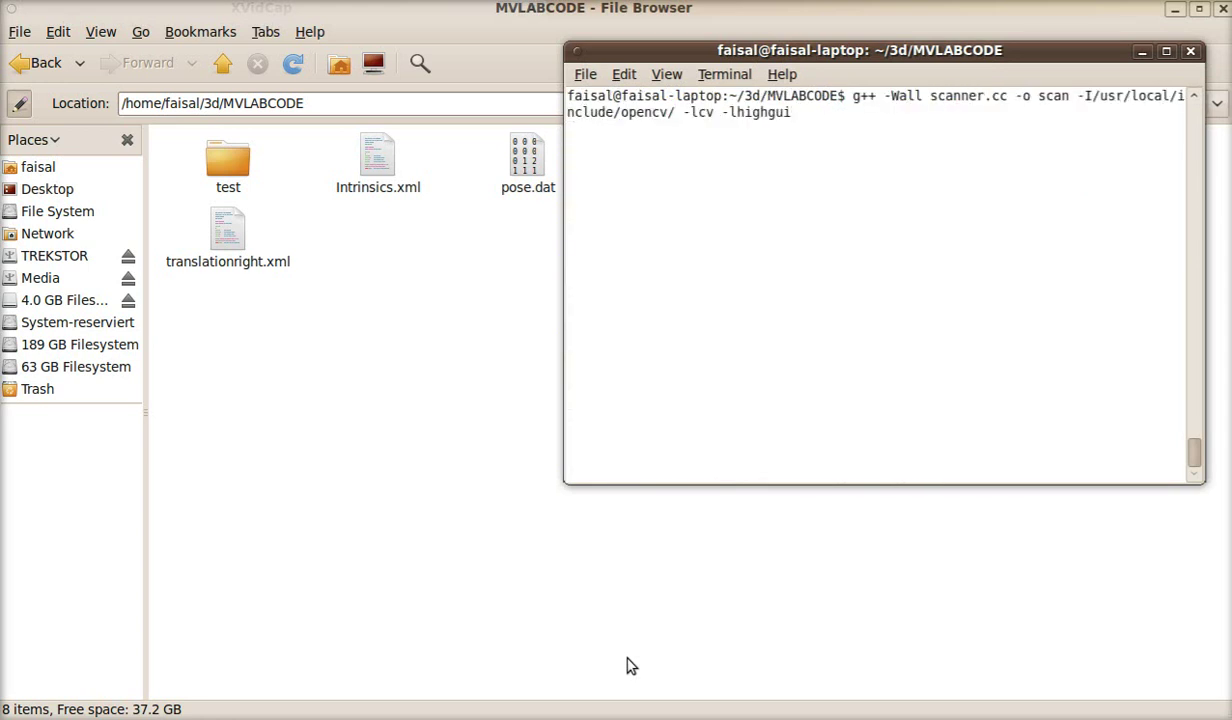
key(Up)
key(Up)
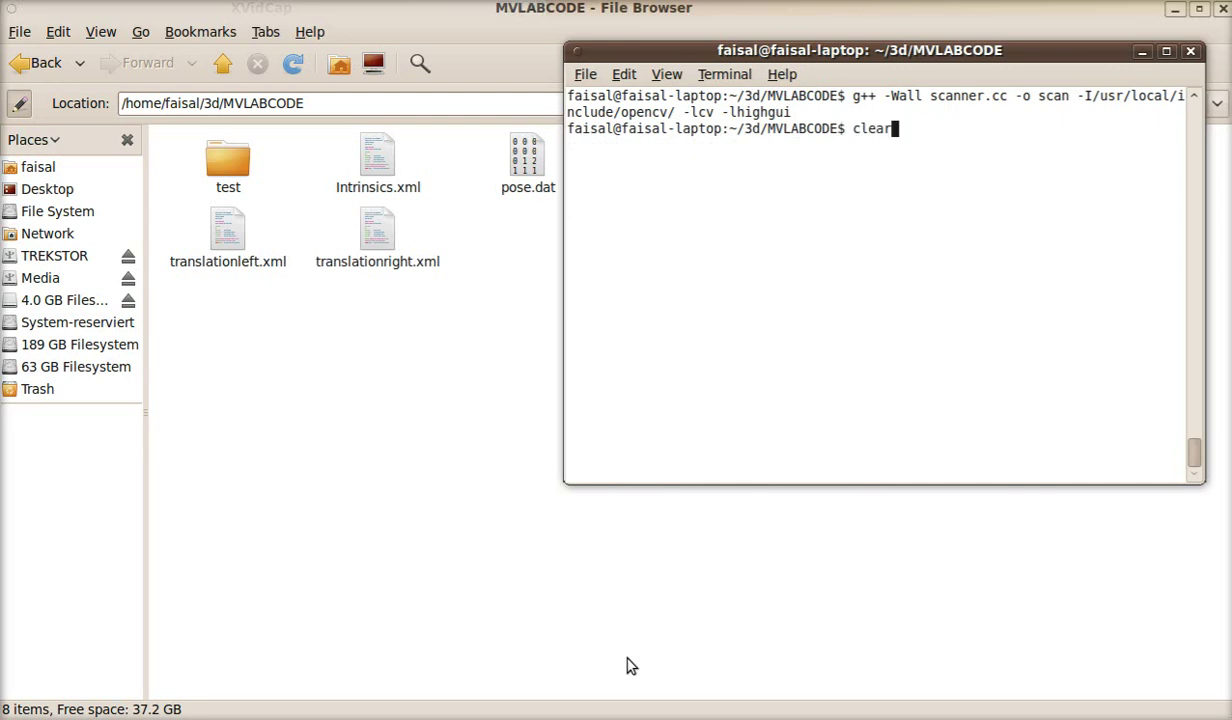
key(Up)
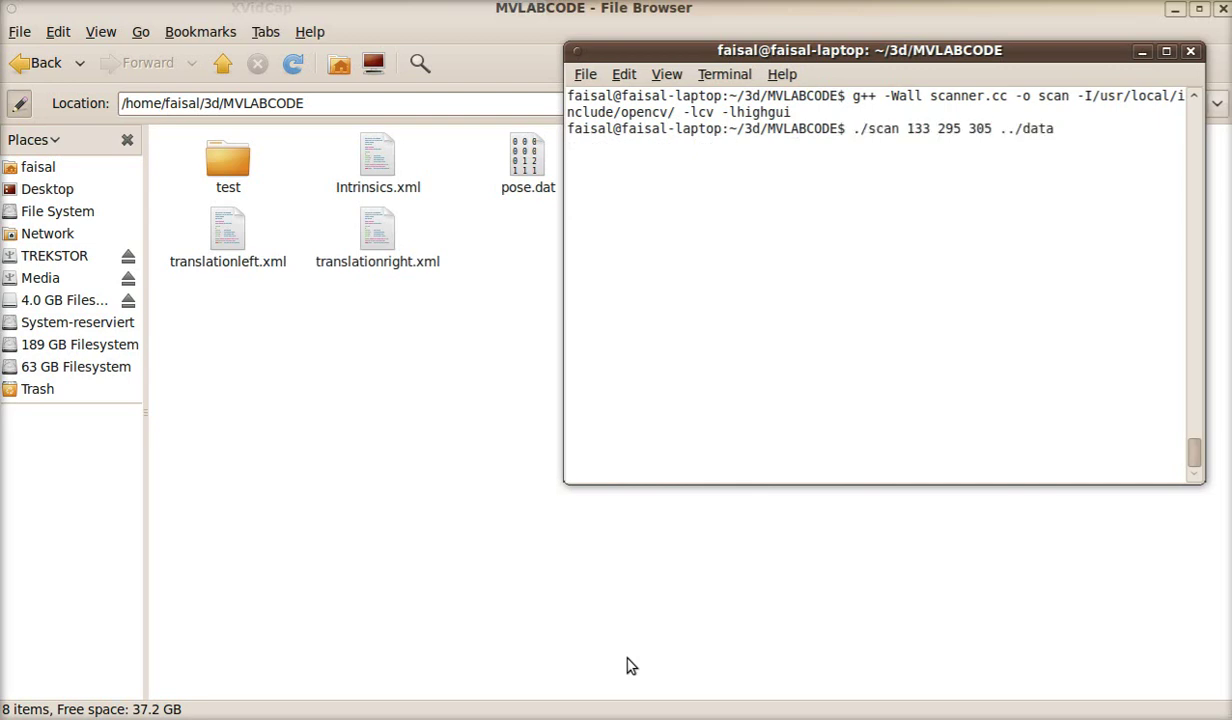
key(Return)
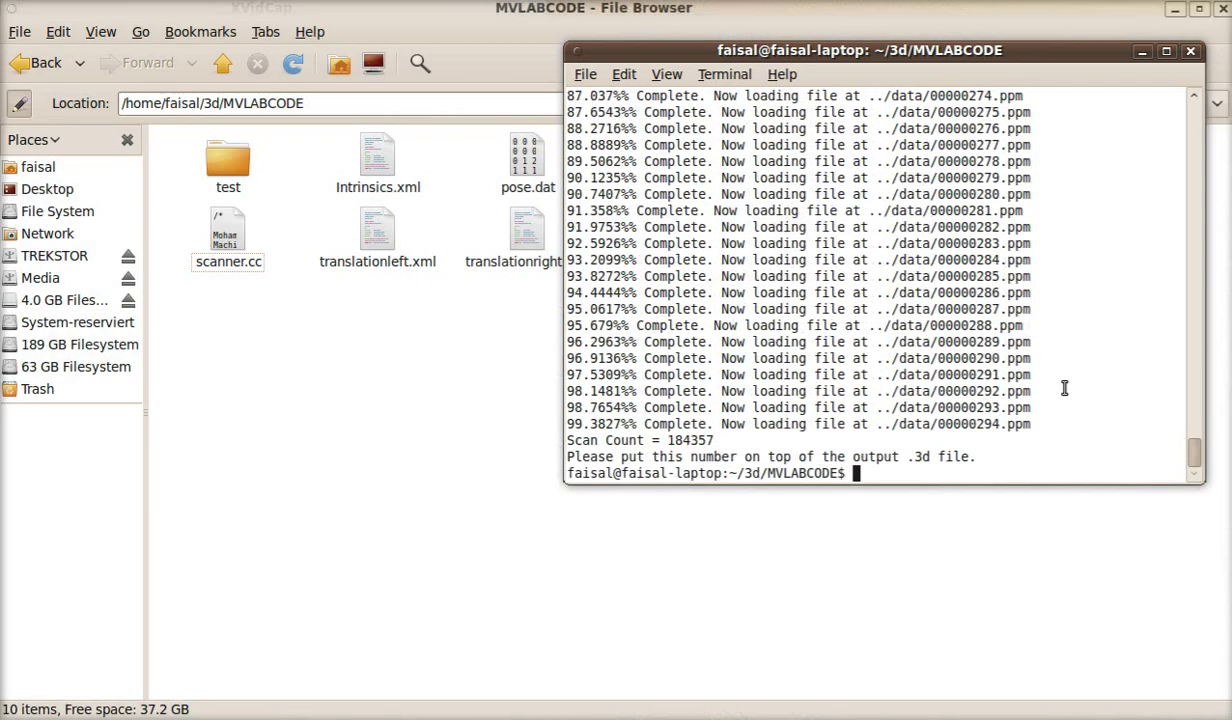
Copy the scan count 184357 and open the new scan000.3d from MVLABCODE in gedit.
drag(720, 440, 680, 440)
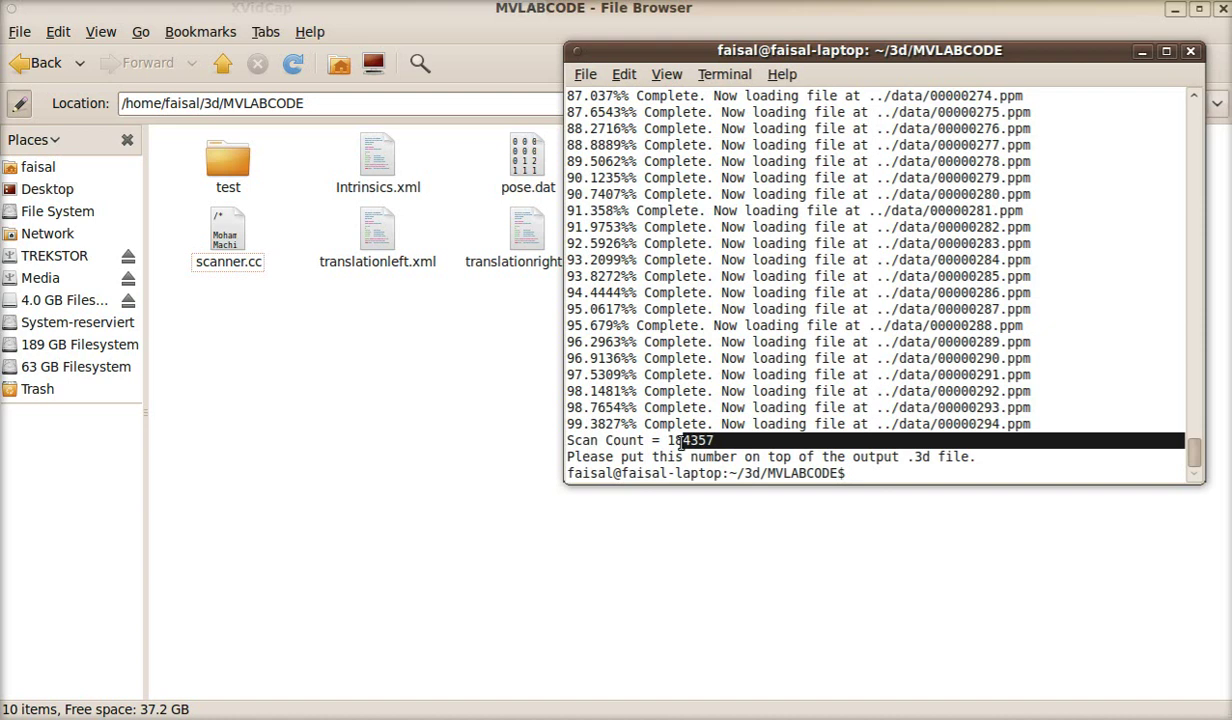
right_click(684, 440)
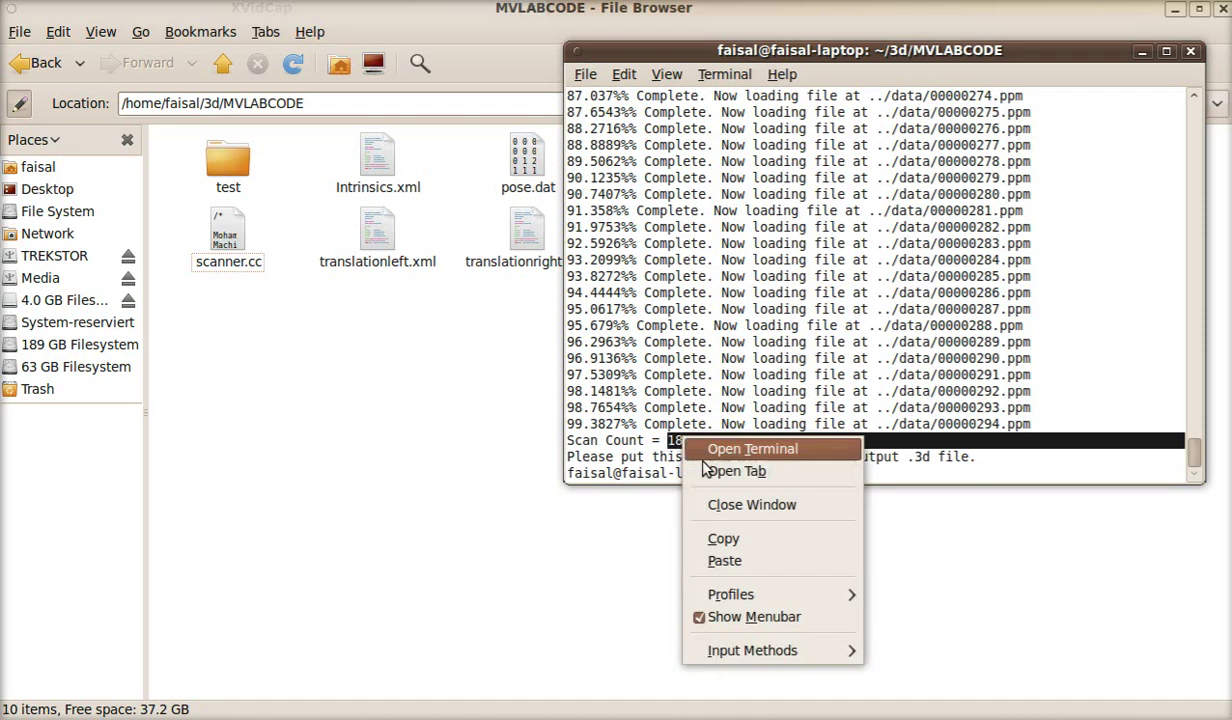
click(735, 543)
click(462, 403)
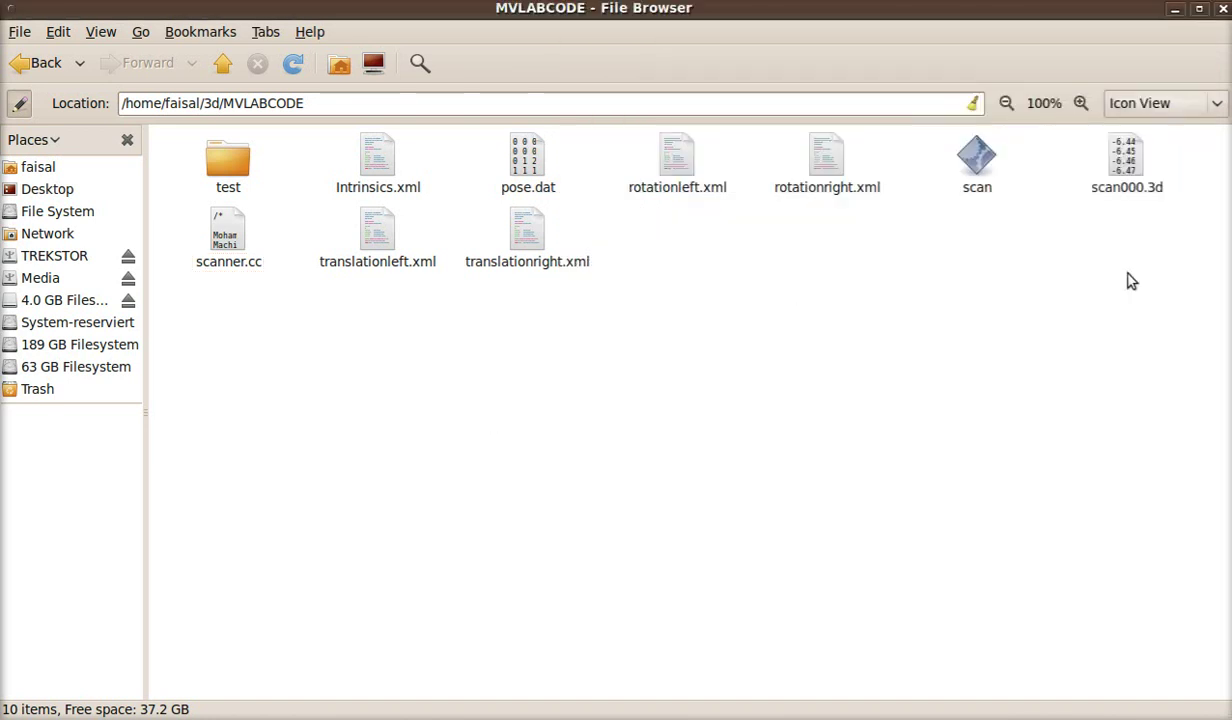
click(1117, 170)
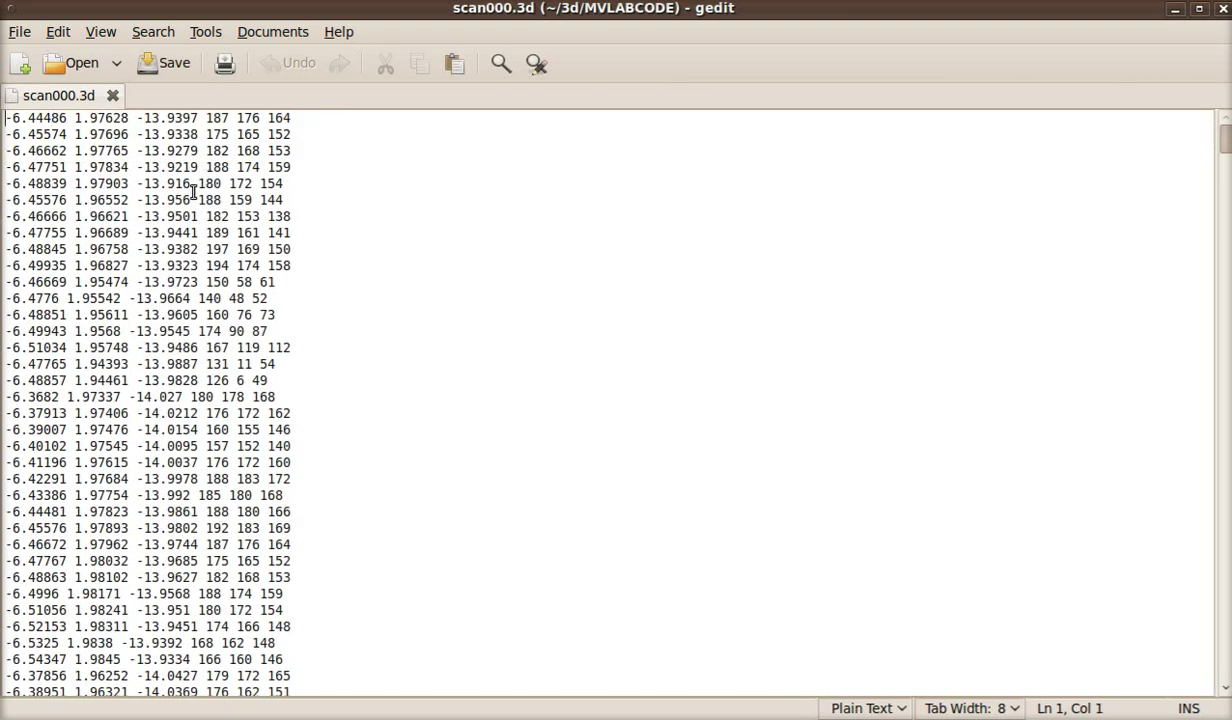
Insert 184357 as a new first line of scan000.3d and save it.
text(184357)
key(Return)
key(ctrl+s)
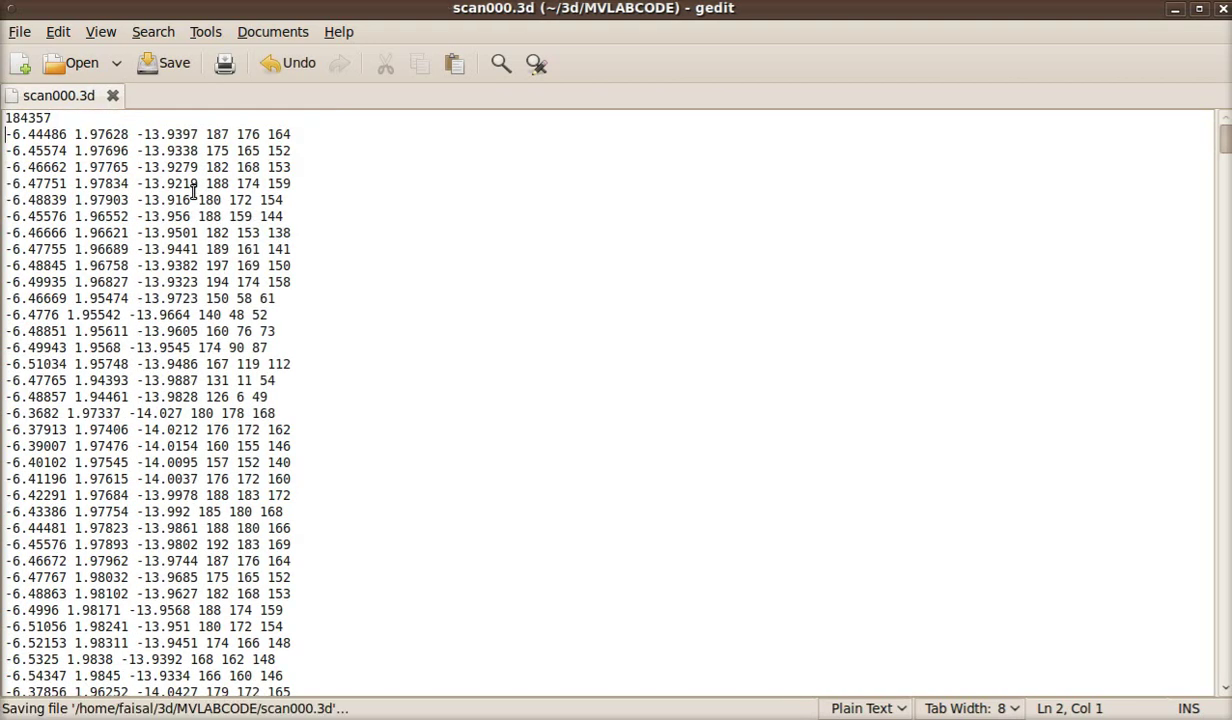
Close gedit and copy scan000.3d from the MVLABCODE folder.
click(1222, 8)
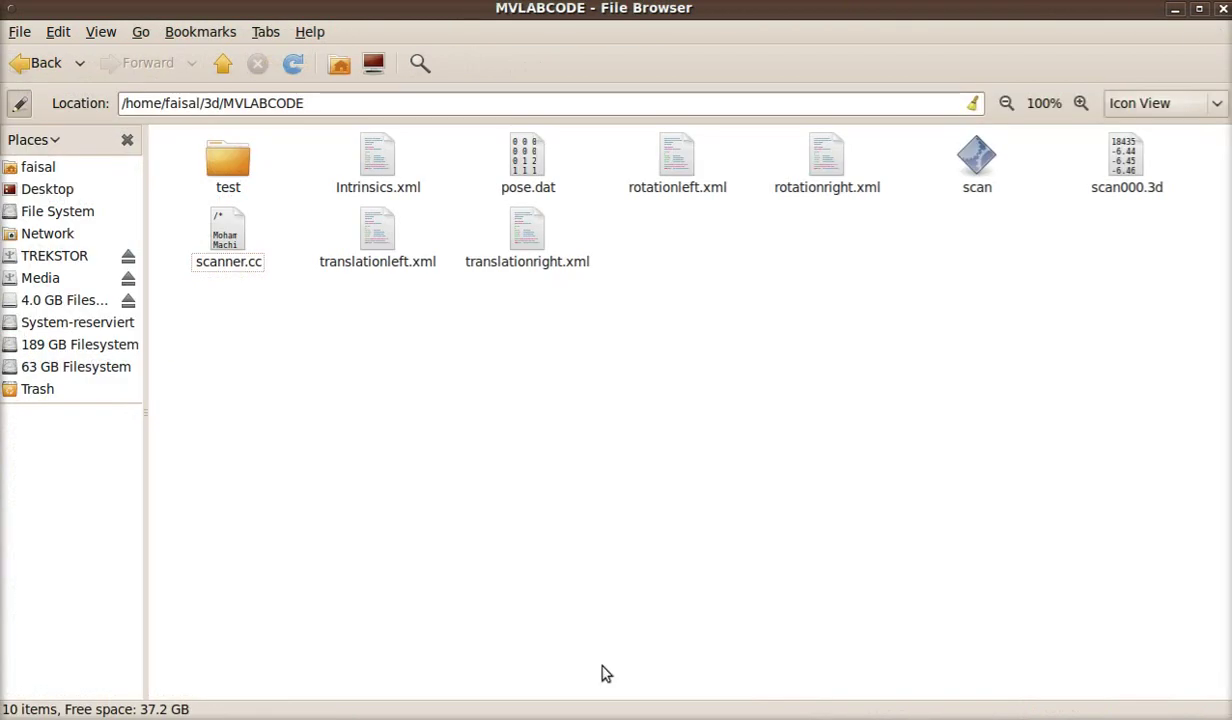
key(alt+Tab)
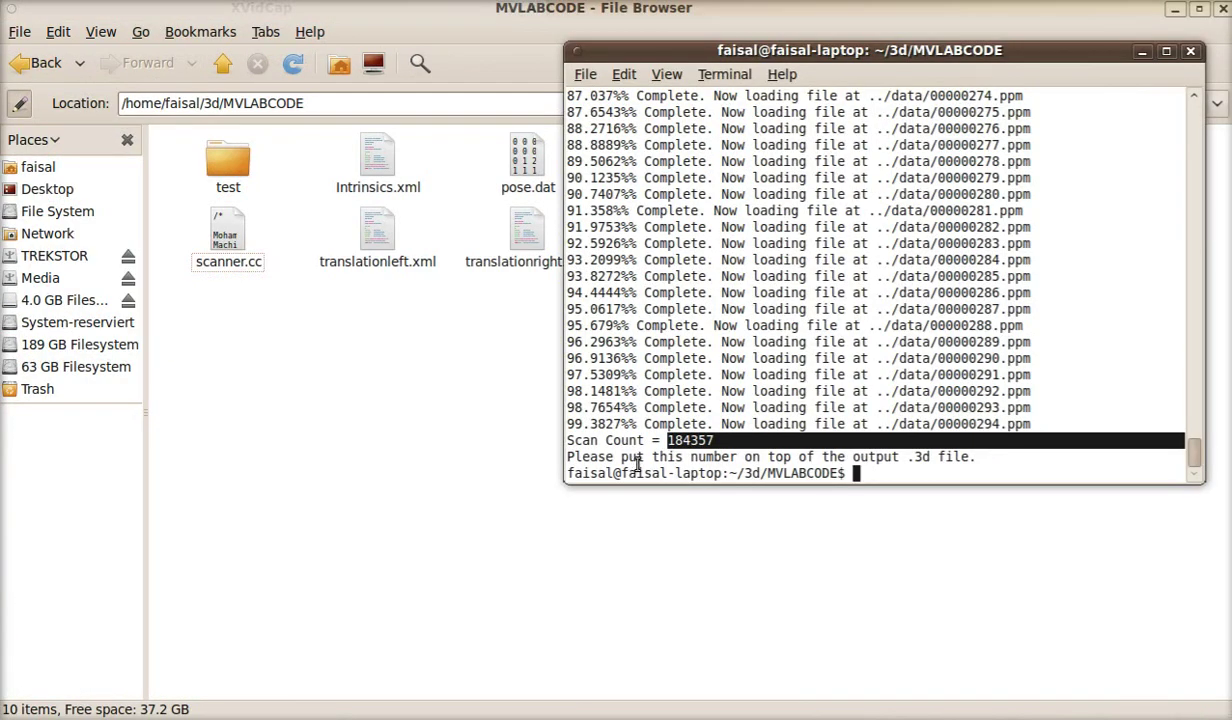
click(420, 462)
click(1125, 160)
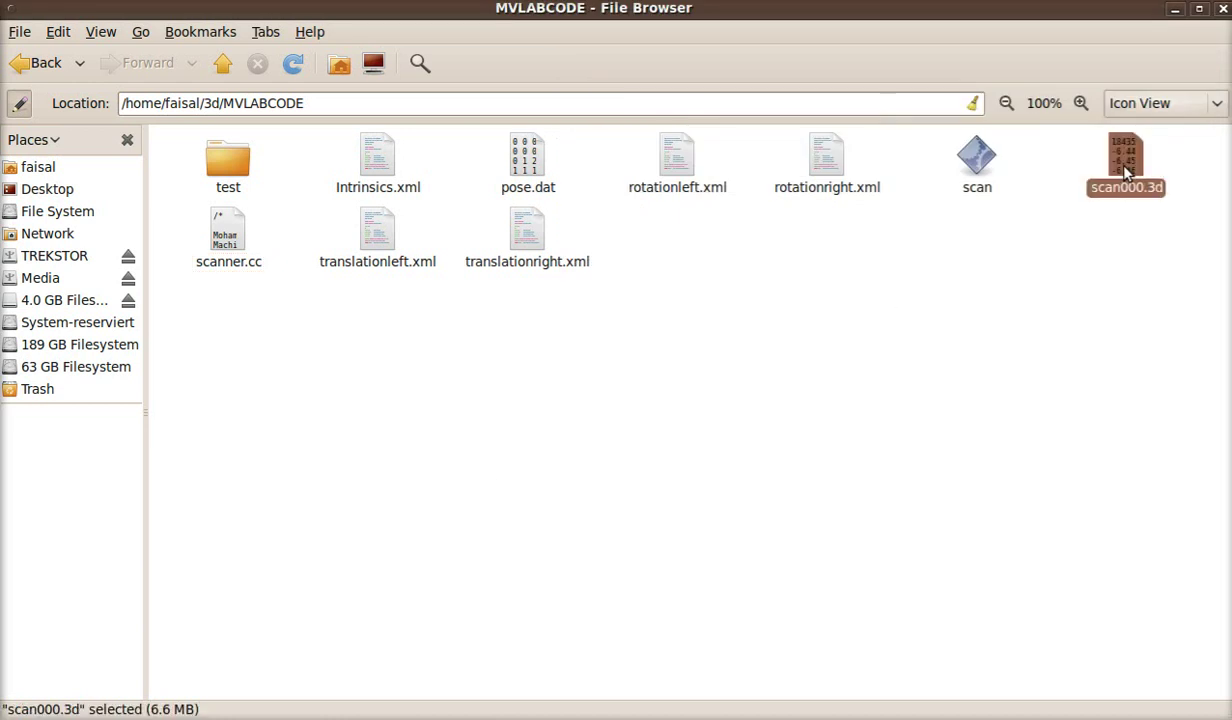
right_click(1125, 160)
click(951, 289)
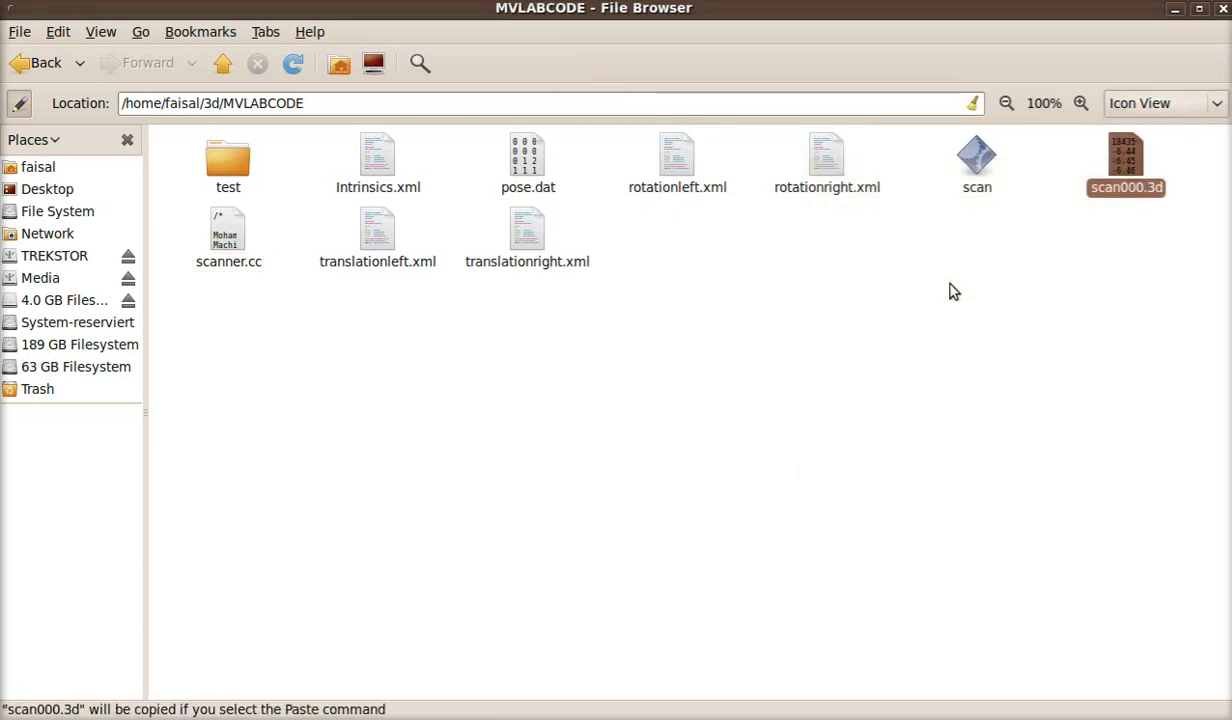
Paste it into the slam6d test folder, replacing the existing scan000.3d.
key(alt+Tab)
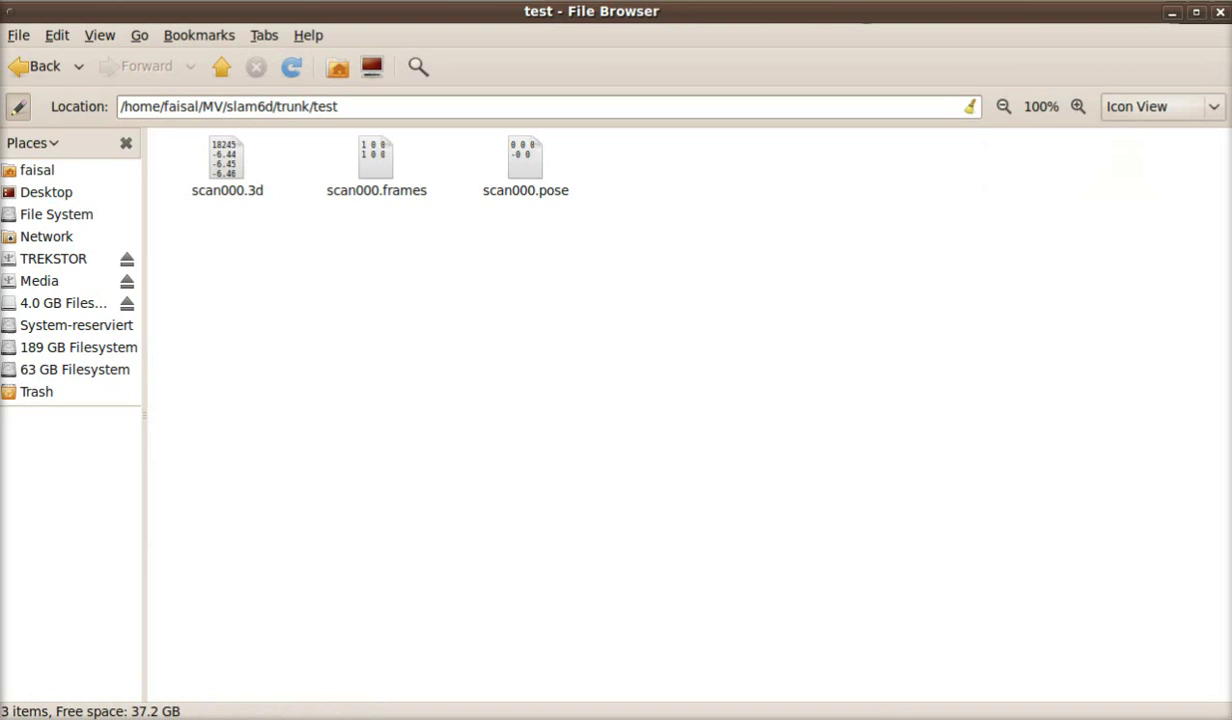
right_click(358, 418)
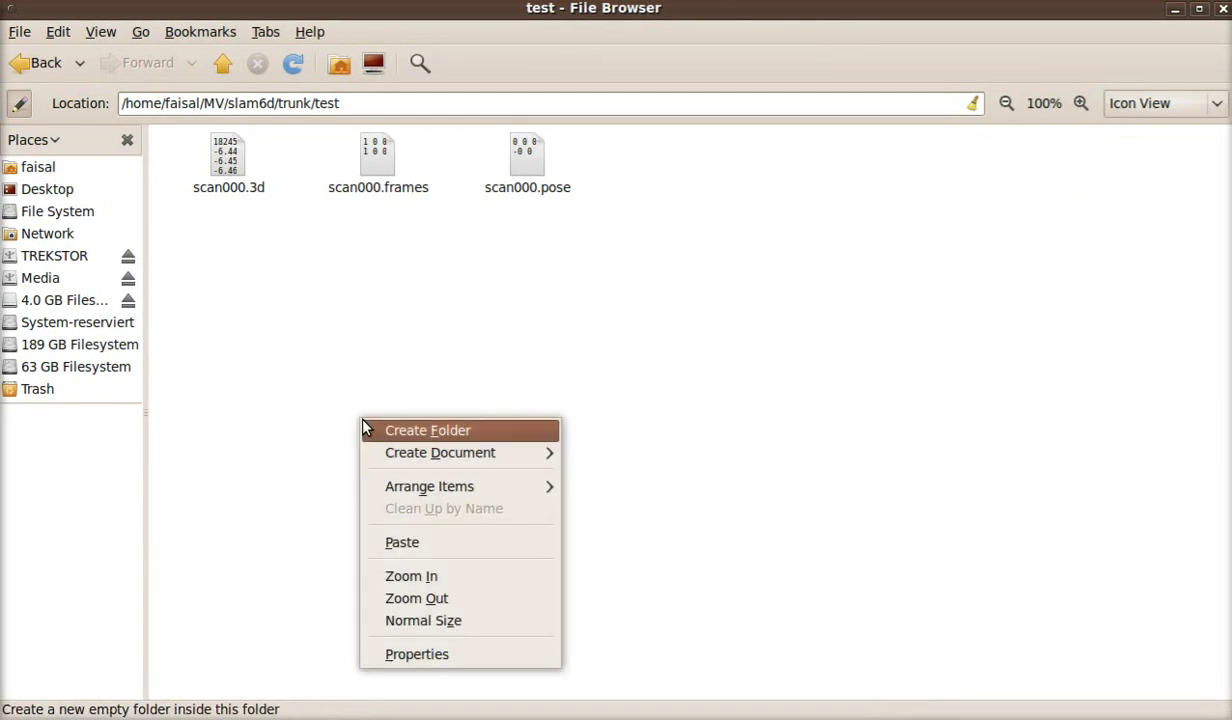
click(402, 542)
click(753, 465)
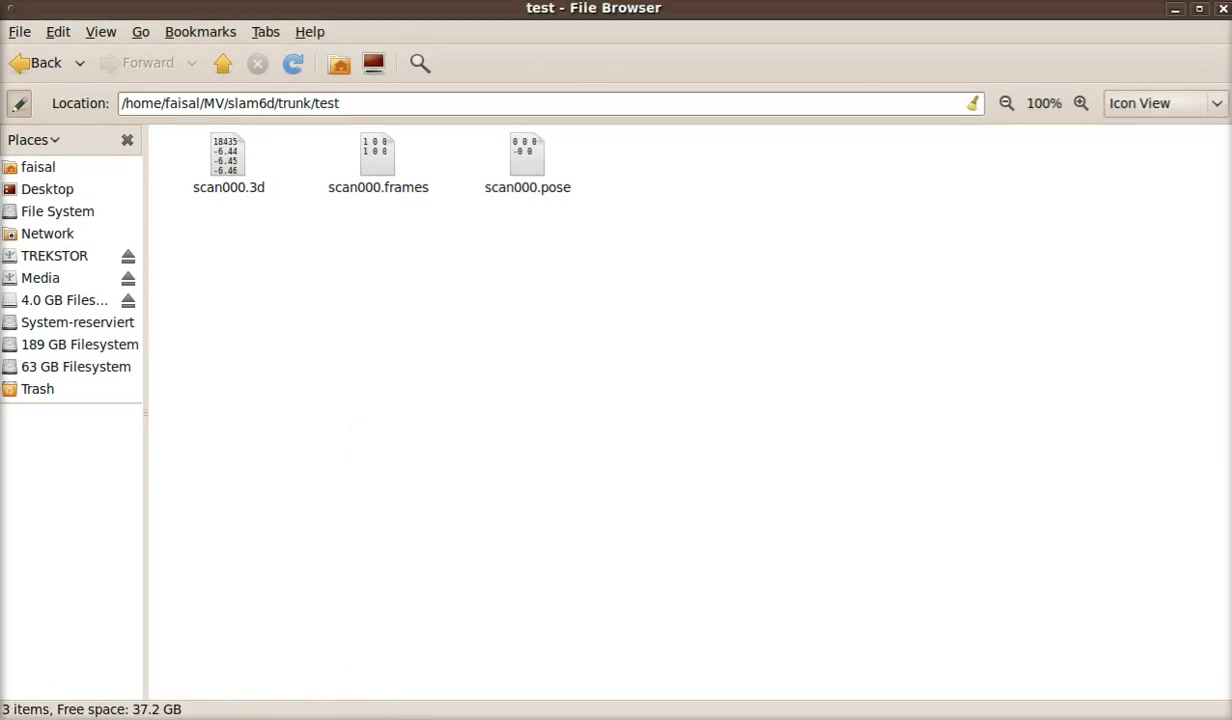
Run ./bin/show -f uos_rgb -c test from a terminal in slam6d/trunk.
key(alt+Tab)
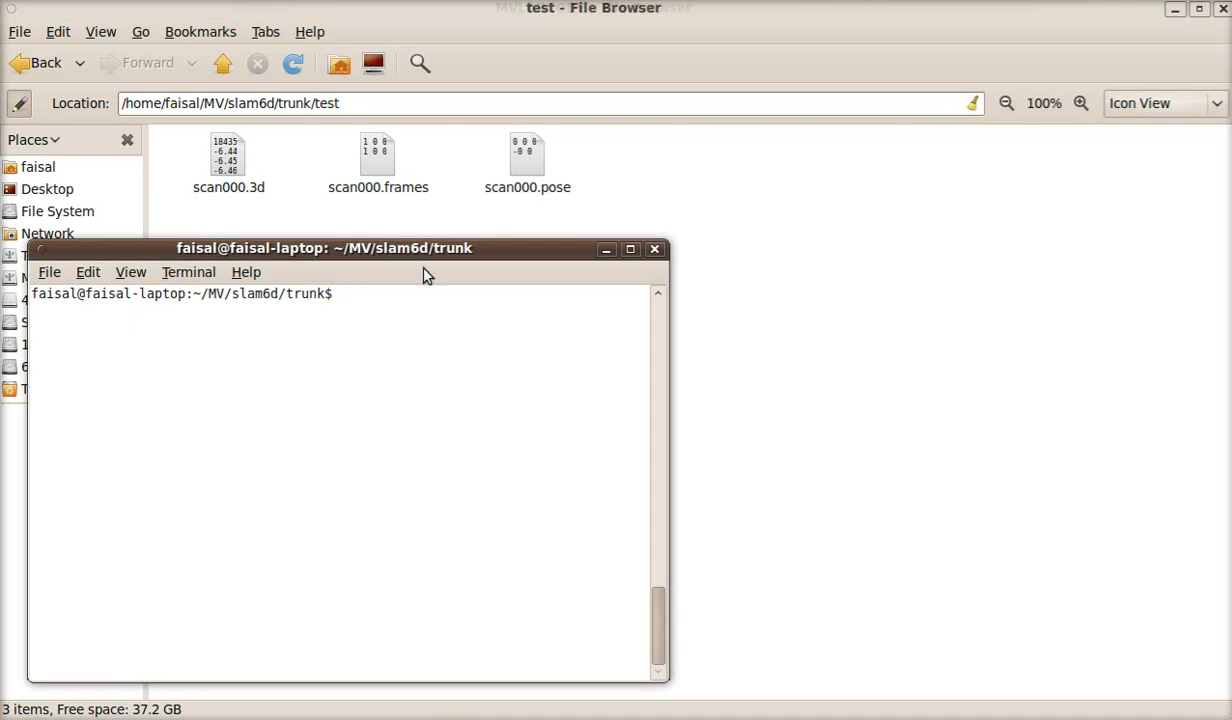
drag(423, 269, 684, 230)
text(clear)
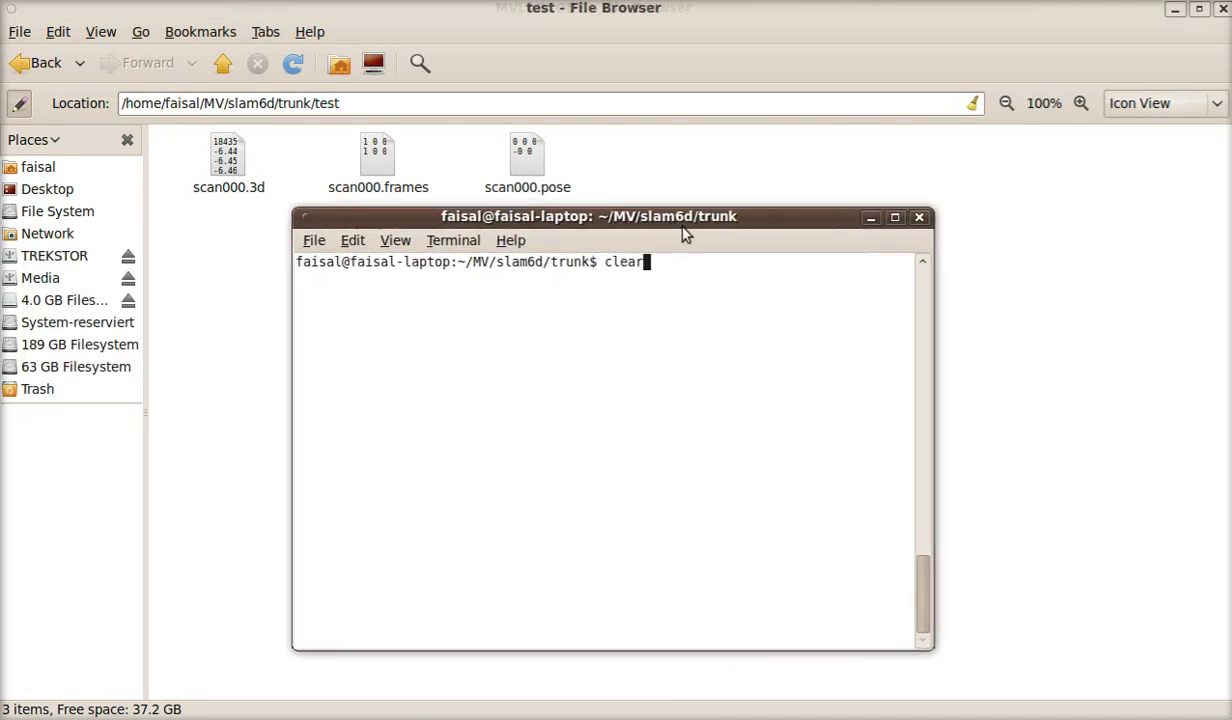
key(Up)
key(Return)
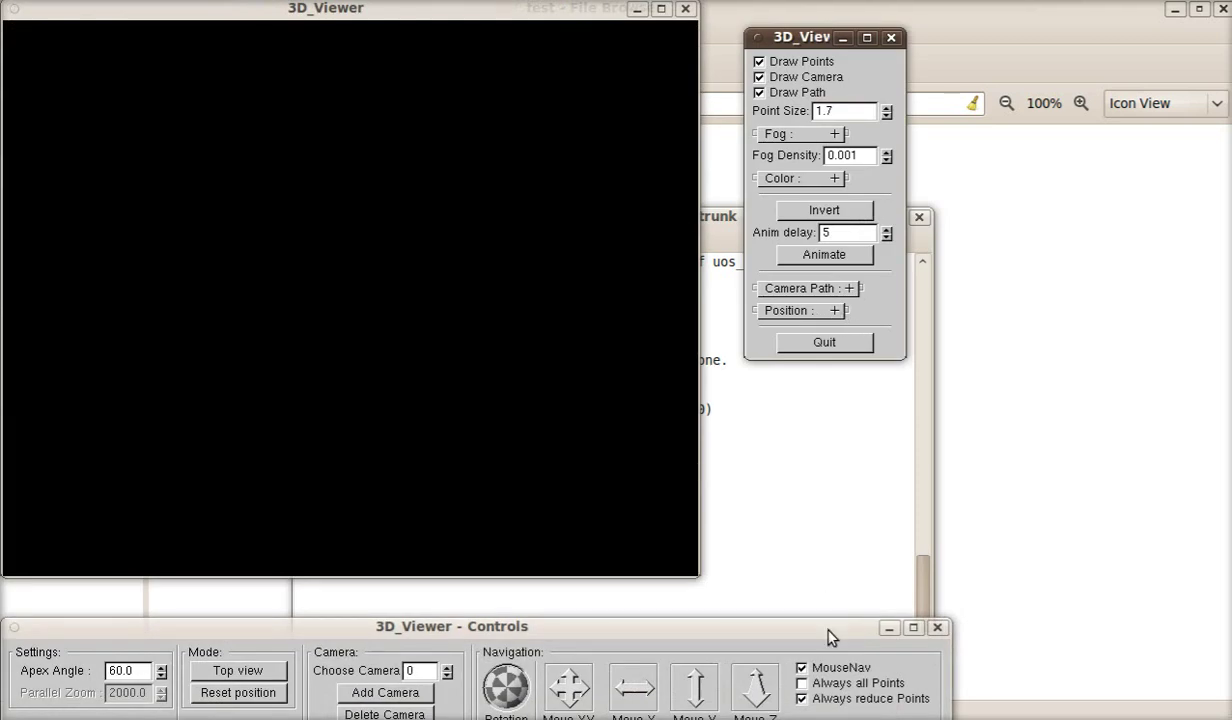
Enable Always all Points and set the Color type to Color by Points.
click(804, 686)
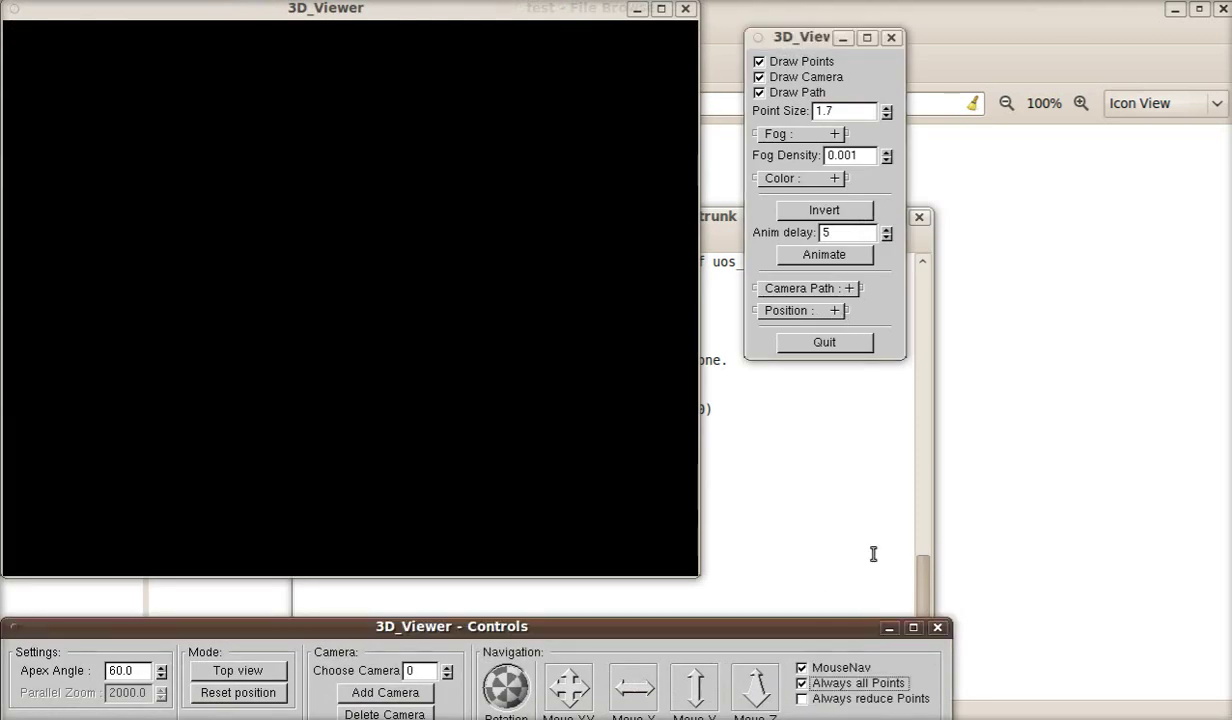
click(834, 178)
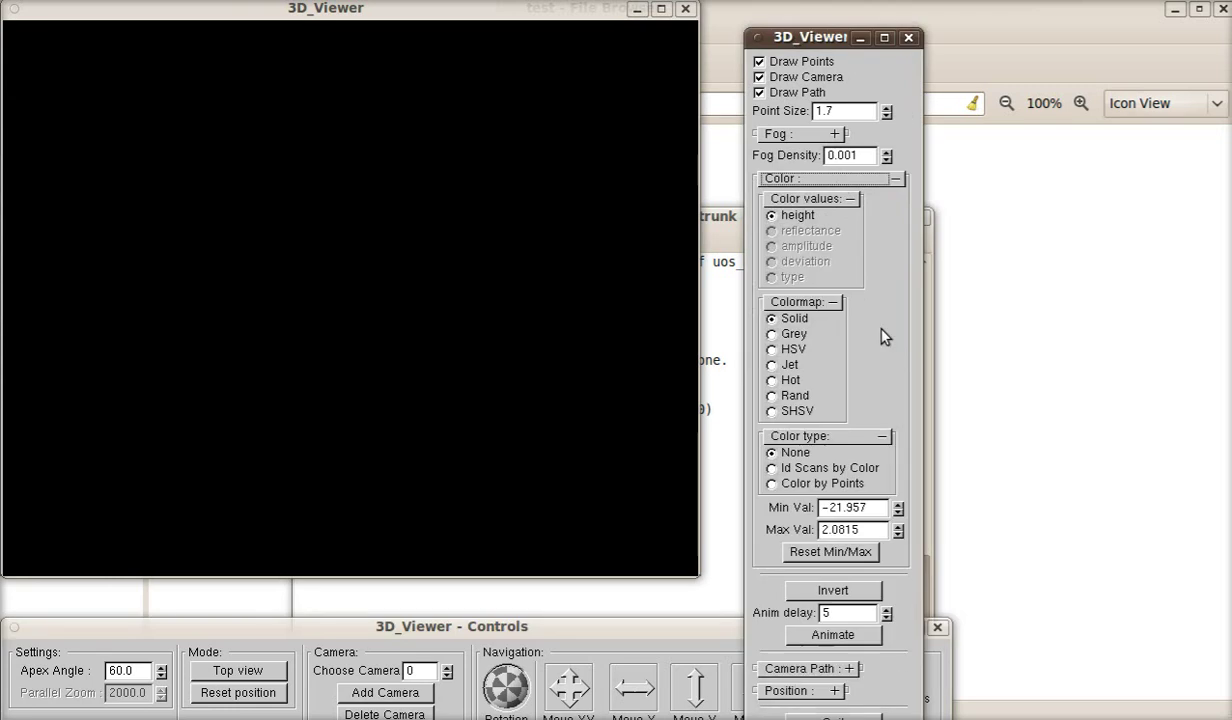
click(771, 484)
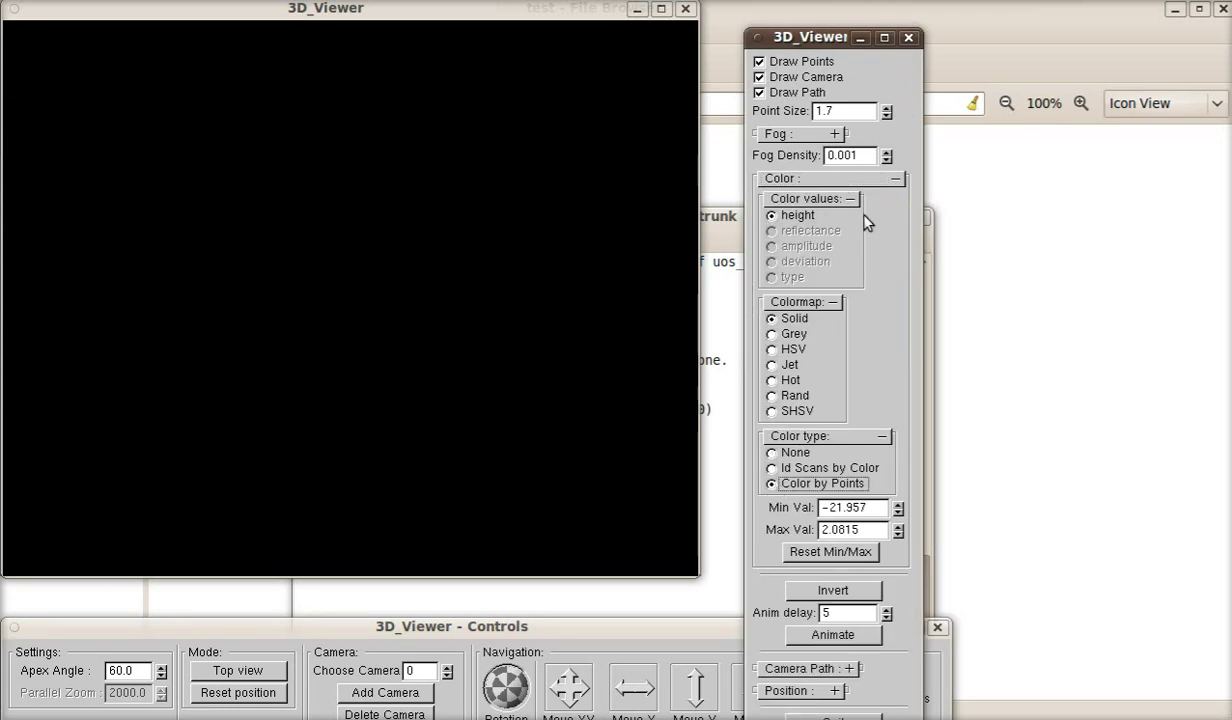
click(896, 181)
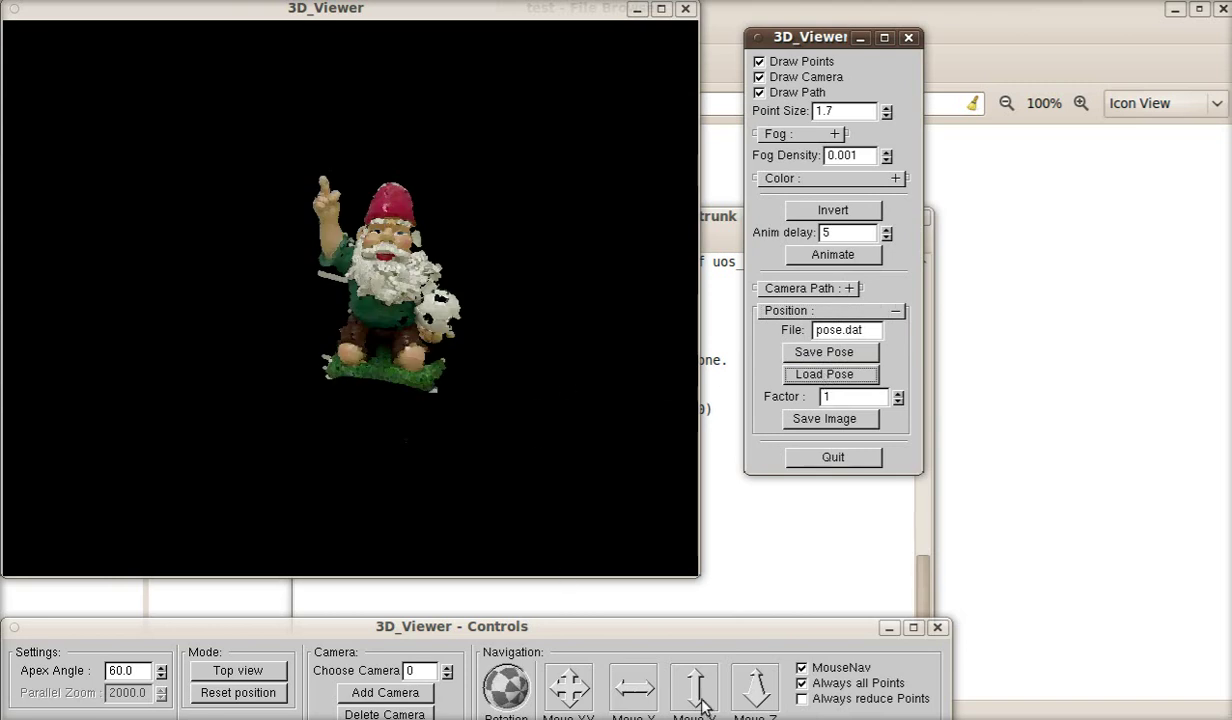
Zoom in close on the gnome and rotate it to view several angles.
drag(757, 700, 728, 665)
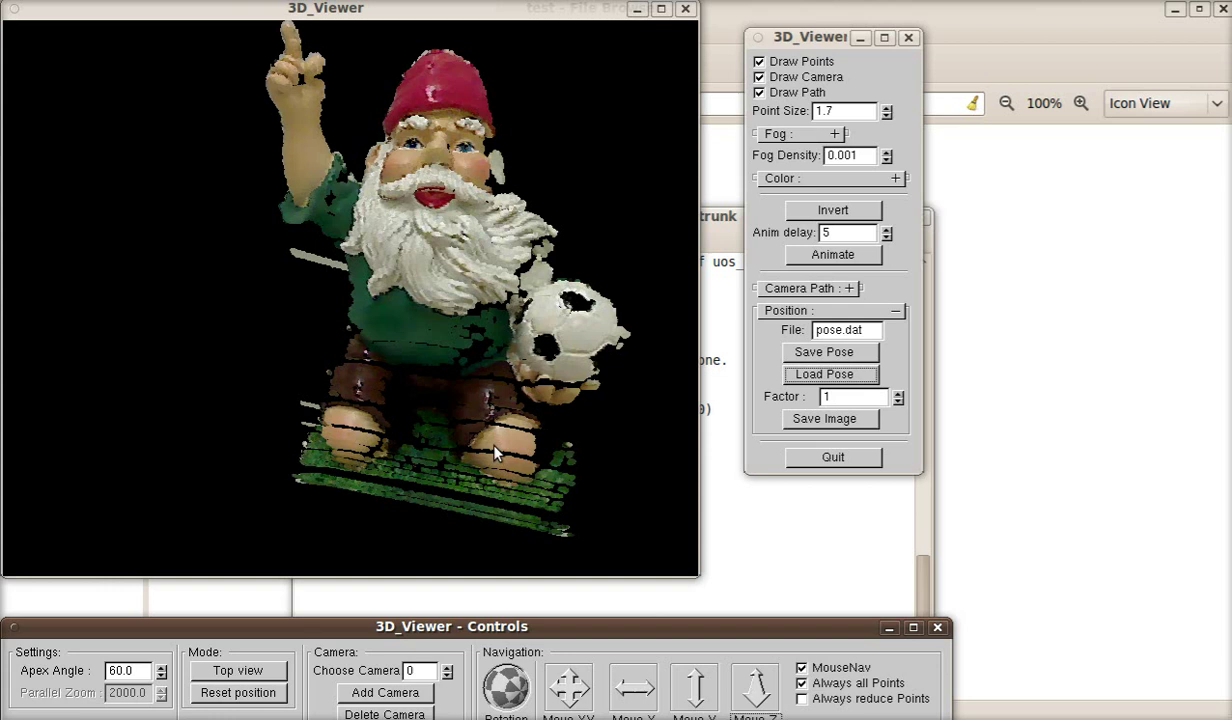
mouse_move(494, 447)
mouse_down()
mouse_move(456, 448)
mouse_move(484, 440)
mouse_move(497, 451)
mouse_move(469, 431)
mouse_up()
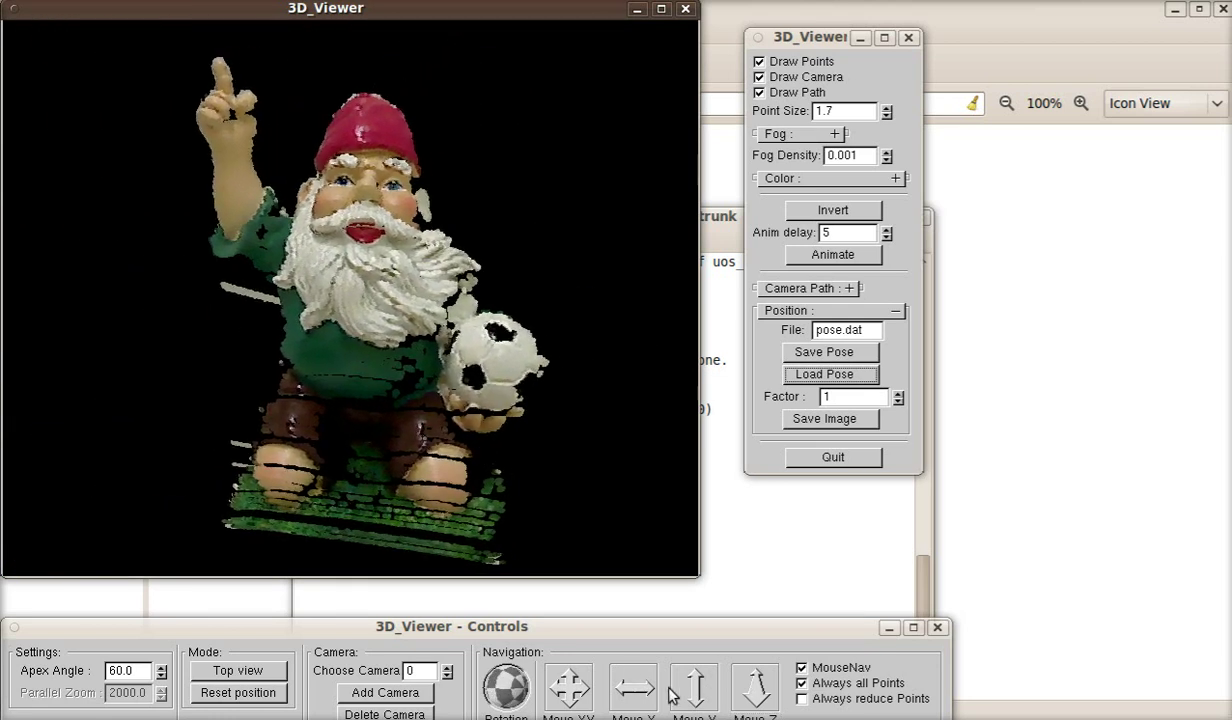
mouse_move(626, 687)
mouse_down()
mouse_move(596, 687)
mouse_move(626, 687)
mouse_up()
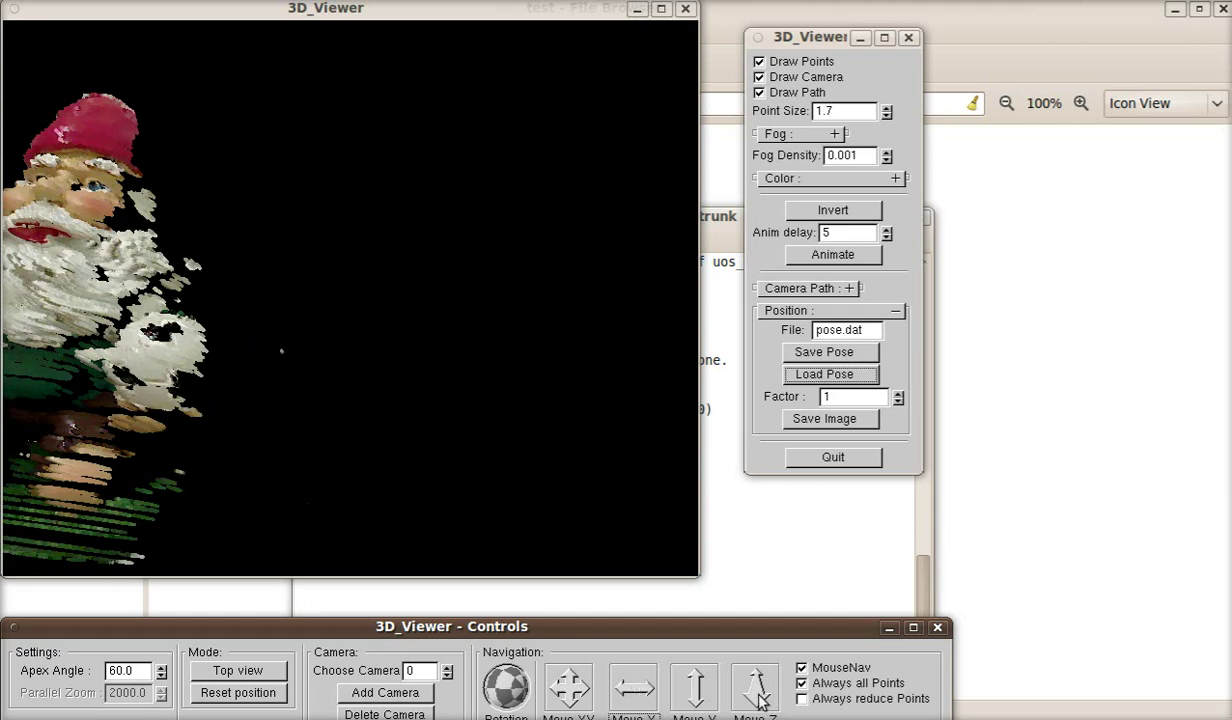
drag(758, 700, 757, 690)
mouse_move(481, 473)
mouse_down()
mouse_move(514, 470)
mouse_move(456, 473)
mouse_up()
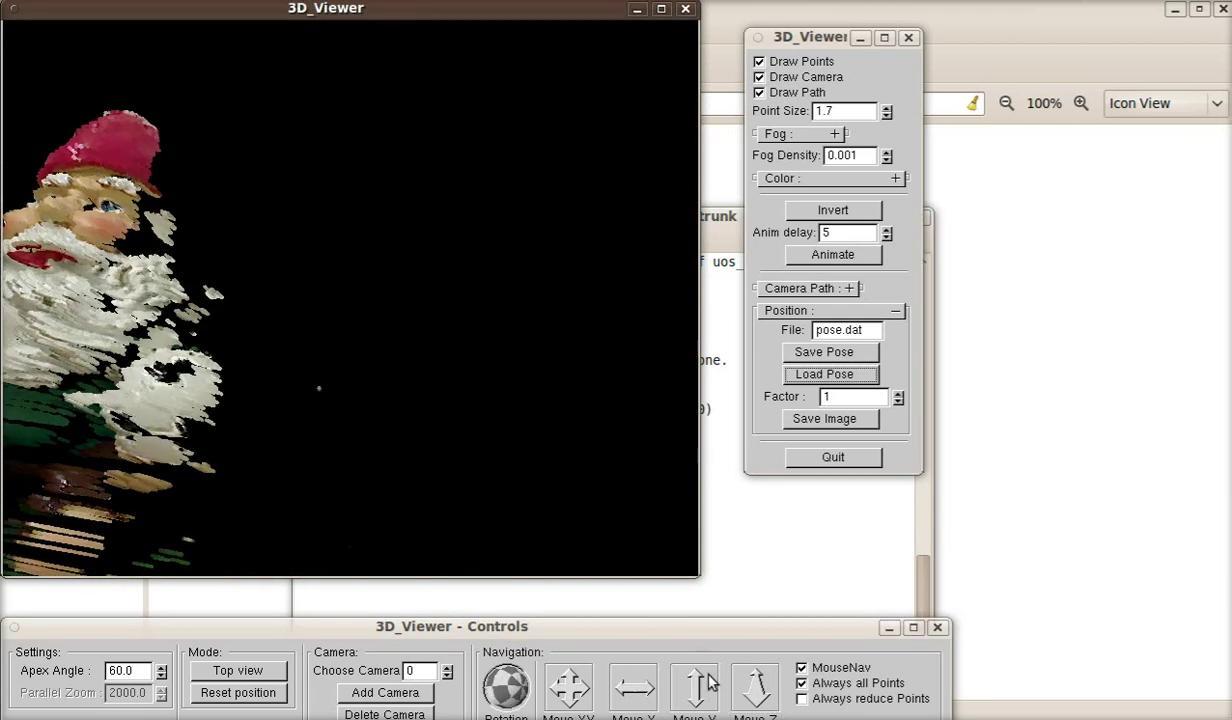
drag(755, 697, 755, 690)
drag(467, 503, 509, 495)
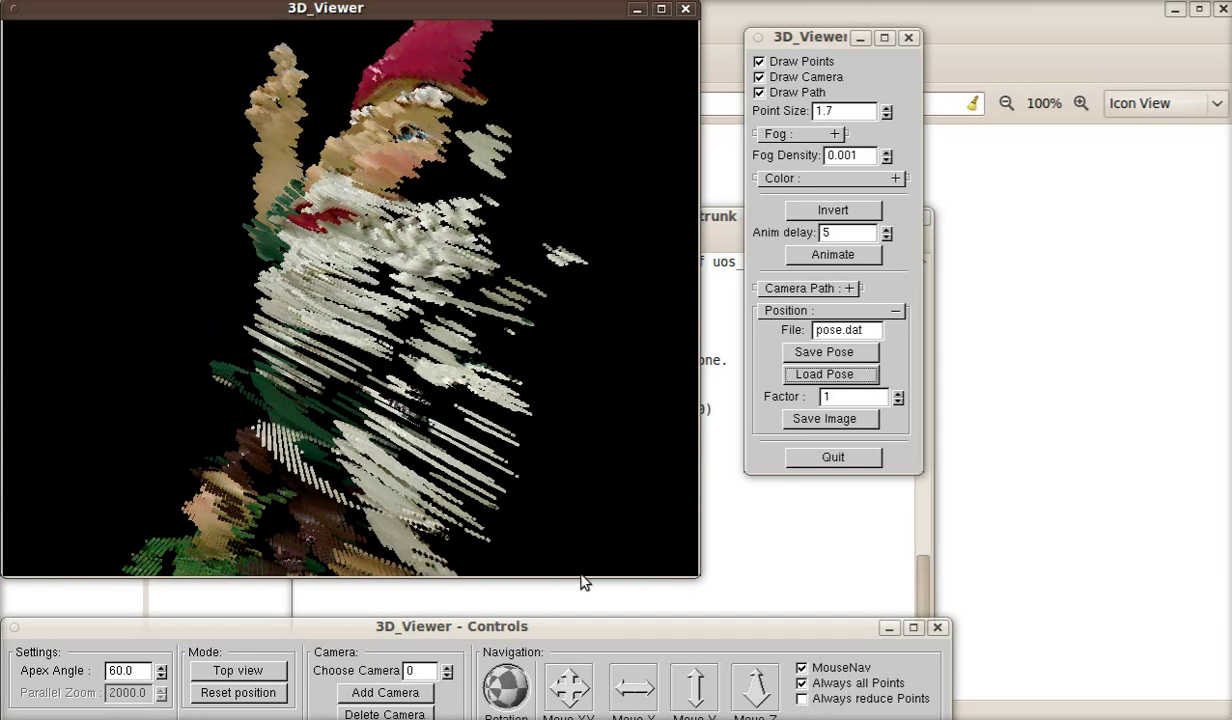
Zoom out to fit the whole gnome and pan it across the view.
drag(755, 705, 750, 692)
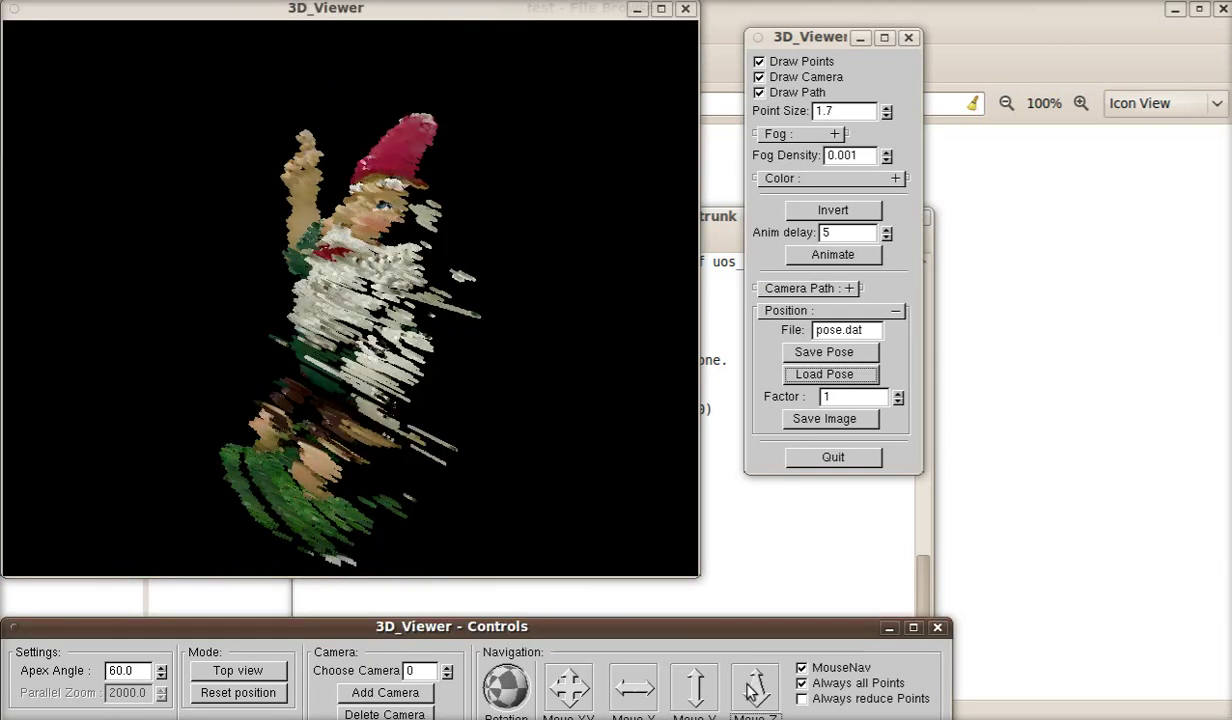
drag(464, 488, 497, 503)
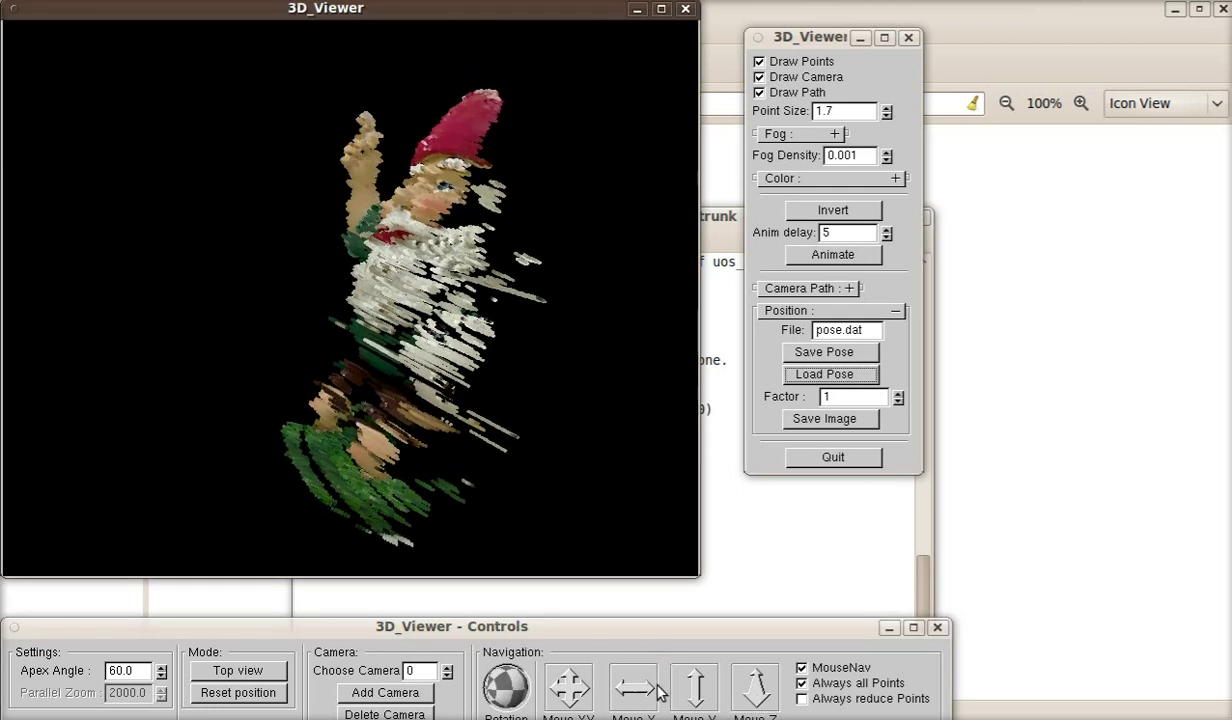
drag(660, 690, 655, 686)
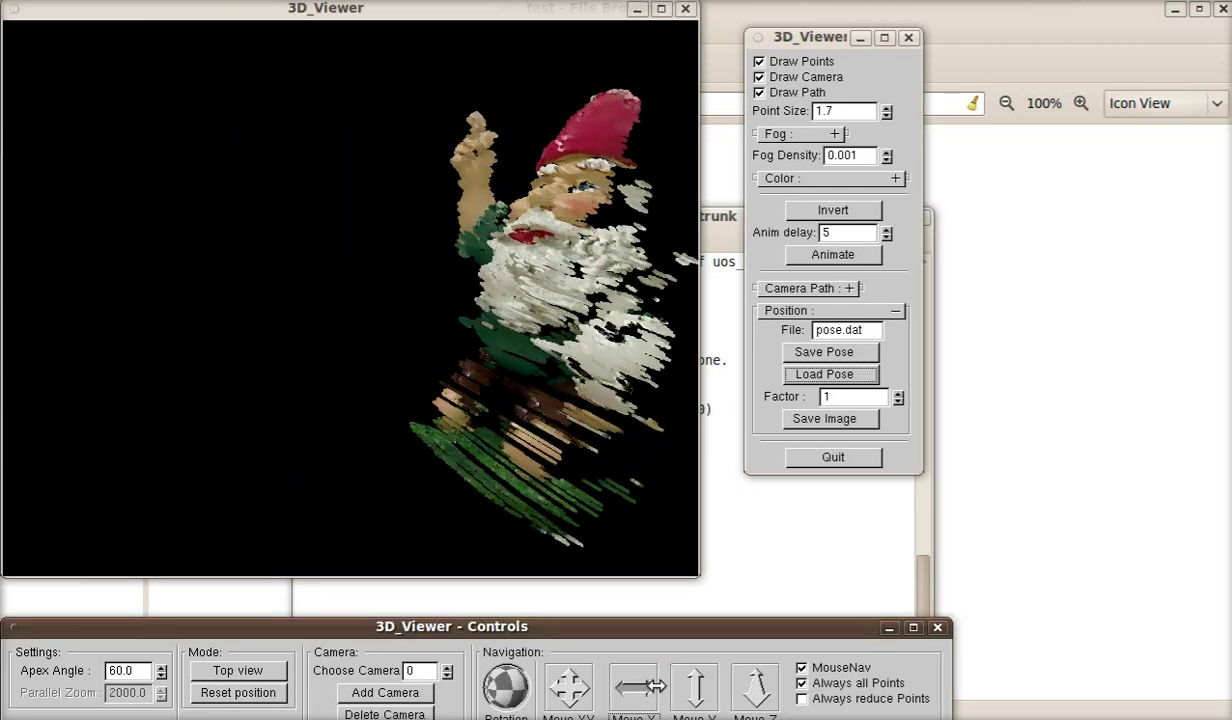
drag(550, 445, 531, 446)
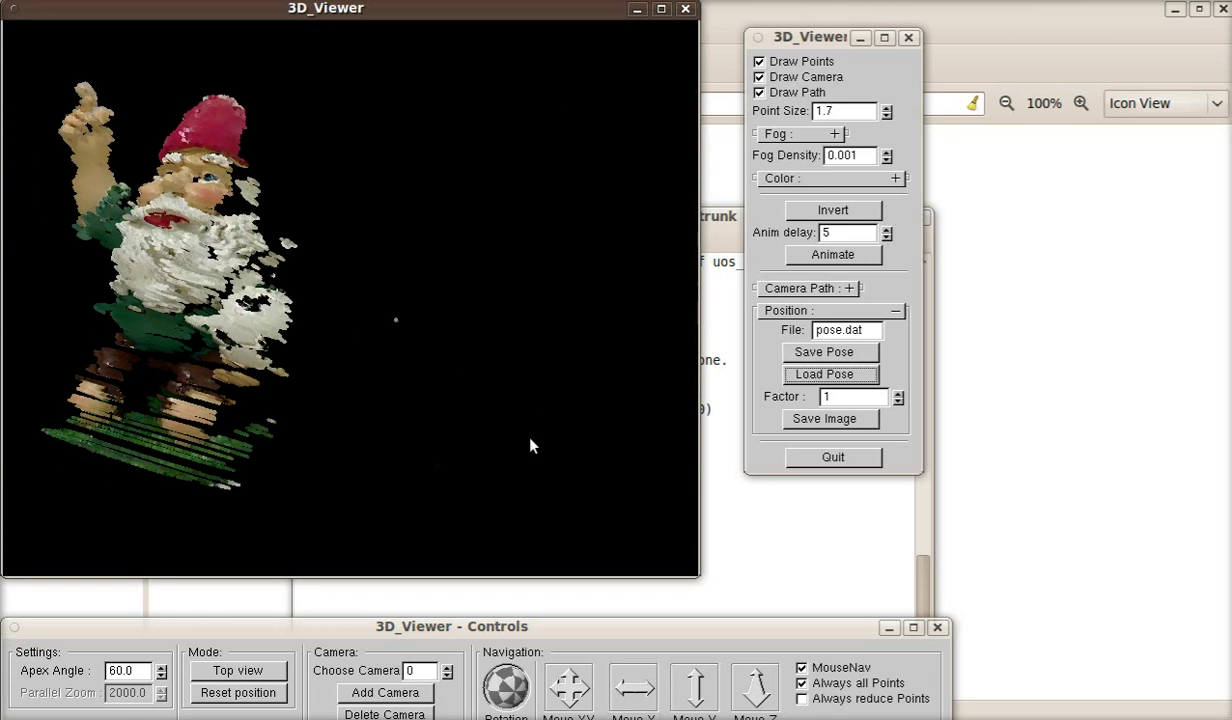
drag(660, 686, 519, 316)
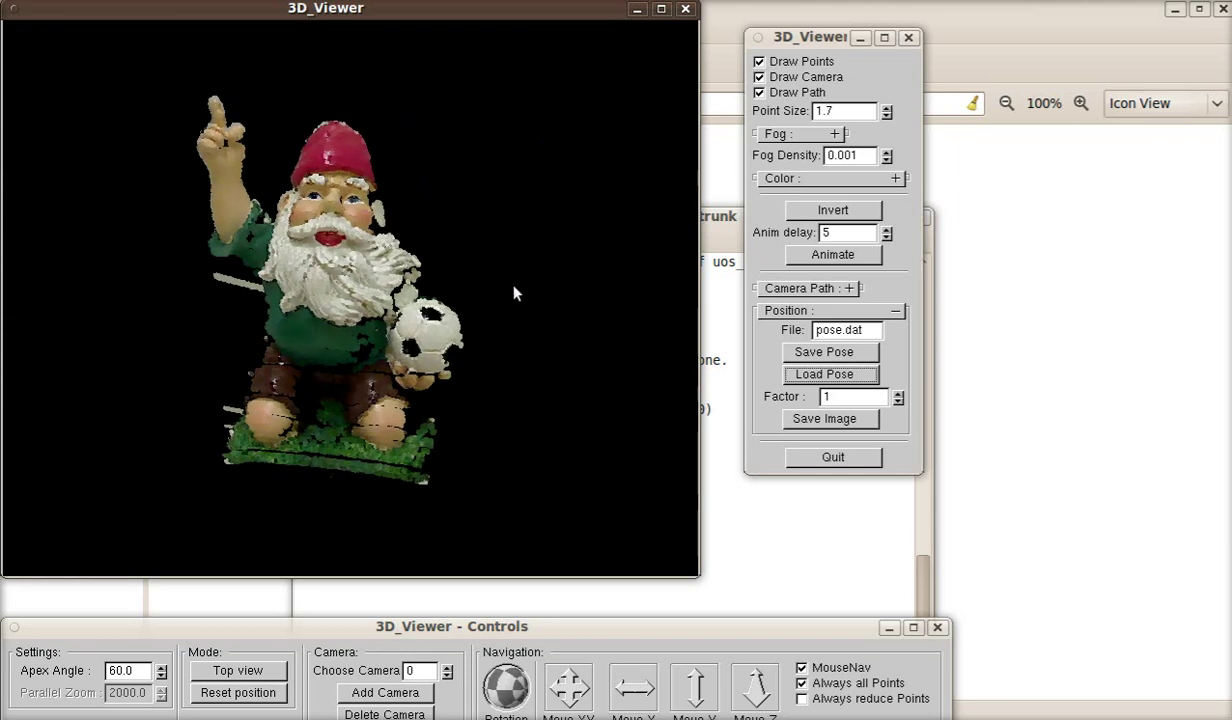
Quit the slam6d show viewer from its 3D_Viewer panel.
click(812, 458)
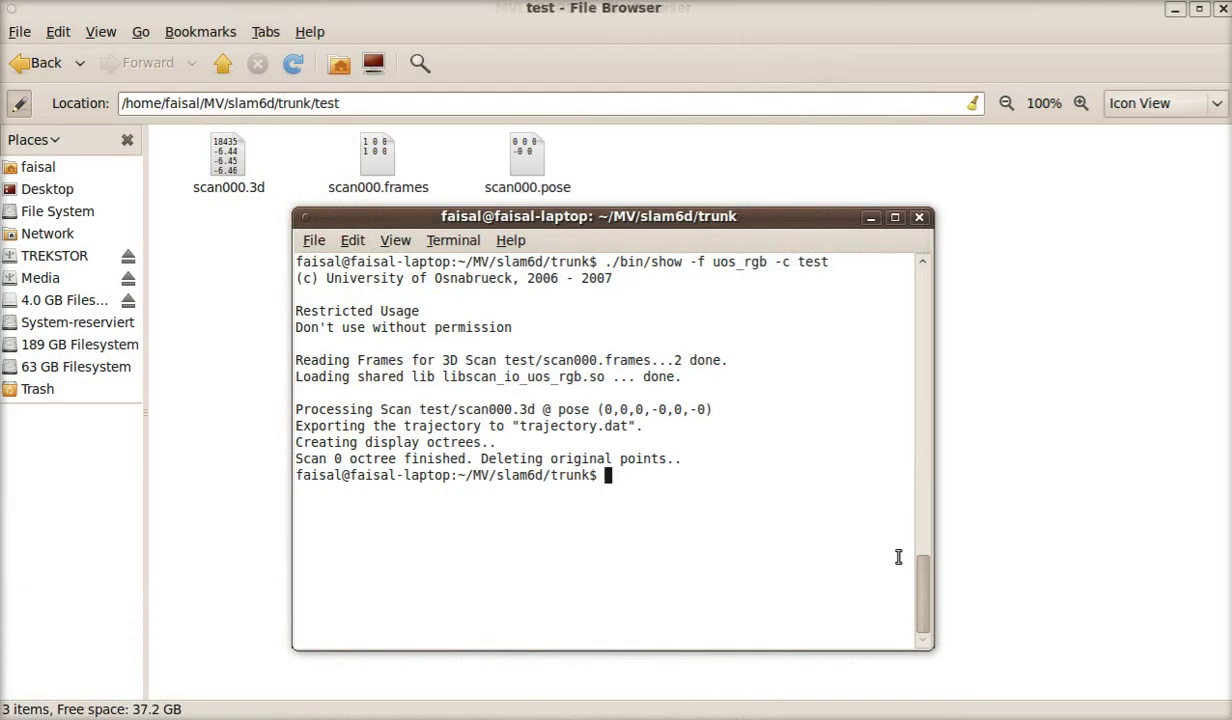